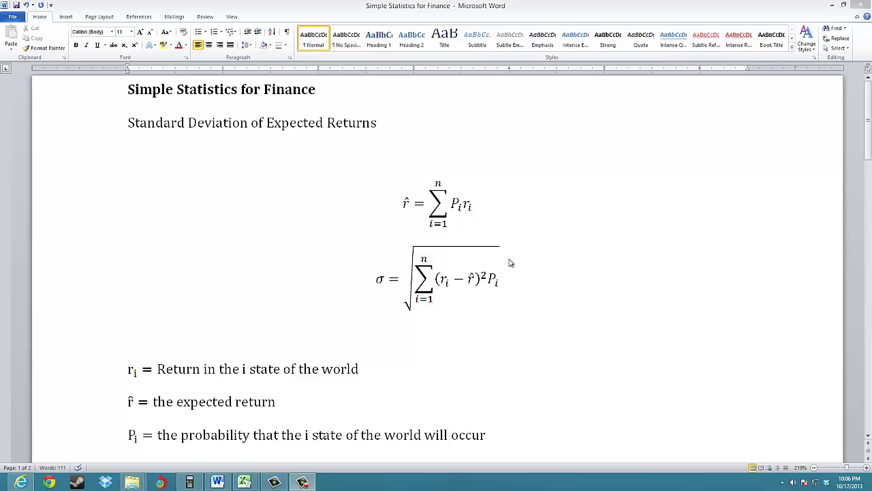
Step: Look through the document's expected return formulas, example section and Ford historic returns table
{"action": "scroll", "coordinate": [303, 300], "scroll_direction": "down", "scroll_amount": 5}
{"action": "scroll", "coordinate": [303, 300], "scroll_direction": "down", "scroll_amount": 6}
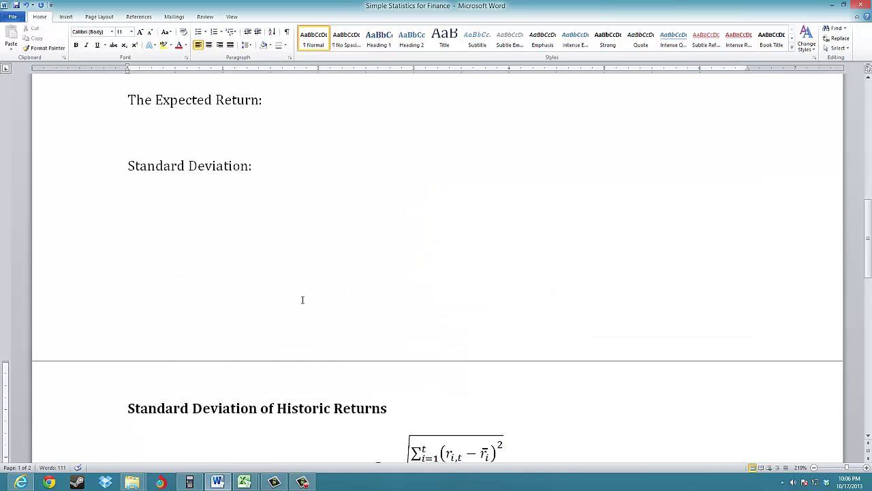
{"action": "scroll", "coordinate": [328, 326], "scroll_direction": "down", "scroll_amount": 3}
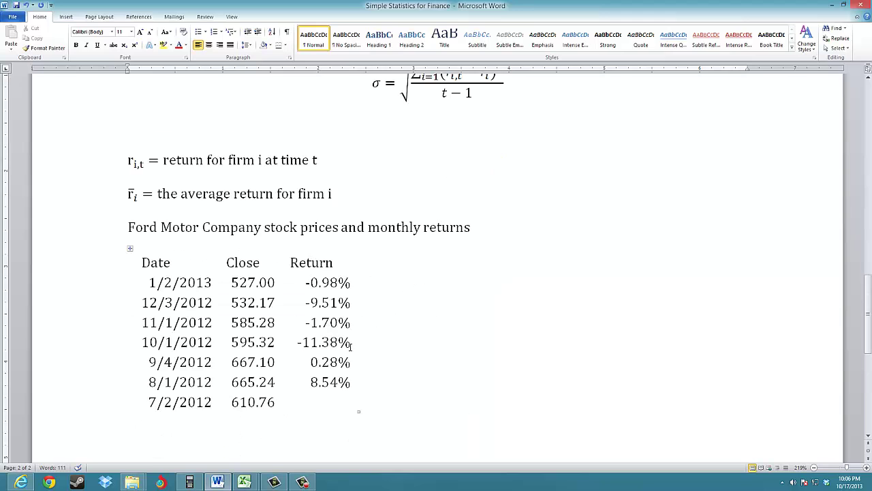
{"action": "scroll", "coordinate": [371, 341], "scroll_direction": "up", "scroll_amount": 10}
{"action": "scroll", "coordinate": [375, 345], "scroll_direction": "up", "scroll_amount": 3}
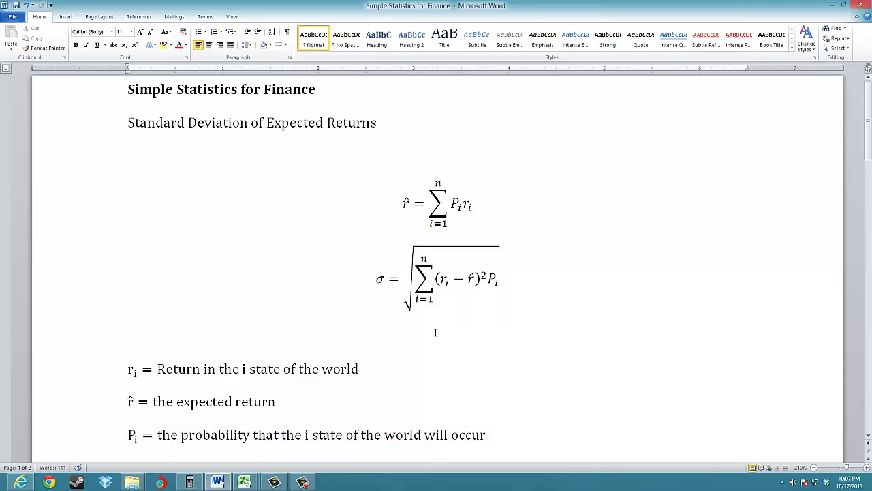
Step: Place the cursor on the blank line under "The Expected Return:" and switch to the BA II Plus calculator with its display cleared
{"action": "scroll", "coordinate": [434, 332], "scroll_direction": "down", "scroll_amount": 7}
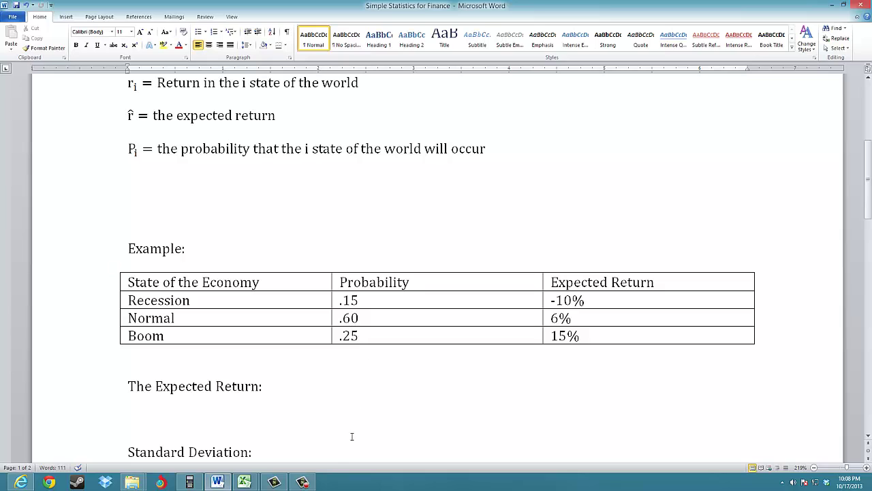
{"action": "left_click", "coordinate": [238, 401]}
{"action": "key", "text": "Down"}
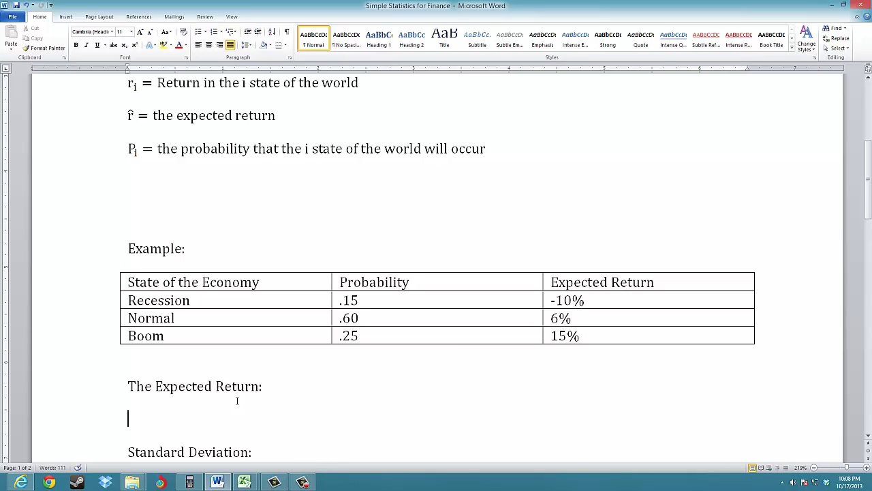
{"action": "left_click", "coordinate": [190, 482]}
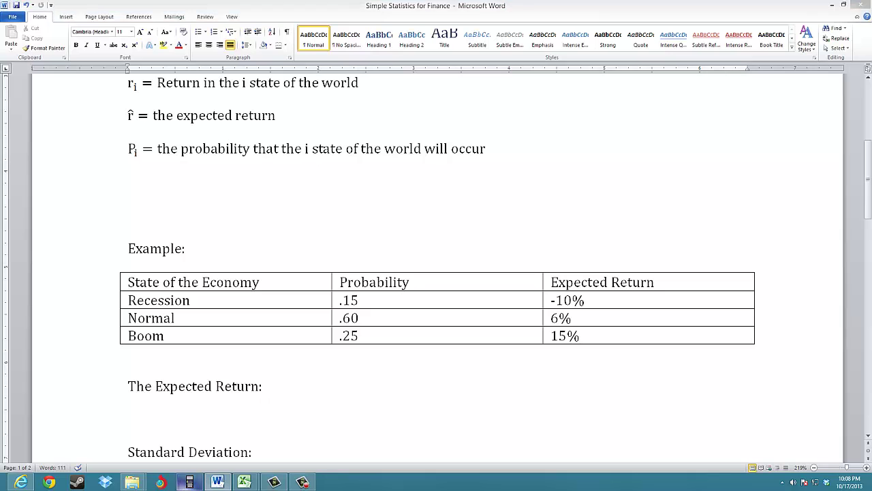
{"action": "left_click", "coordinate": [596, 339]}
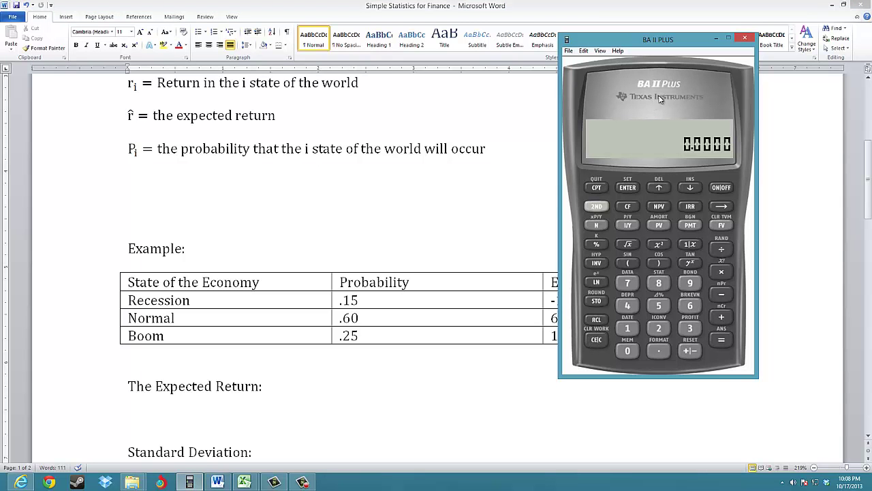
Step: Try entering 0.02 and 0.0215 on the cleared calculator, clearing the entry at the end
{"action": "left_click", "coordinate": [597, 206]}
{"action": "left_click", "coordinate": [597, 340]}
{"action": "left_click", "coordinate": [658, 351]}
{"action": "left_click", "coordinate": [659, 330]}
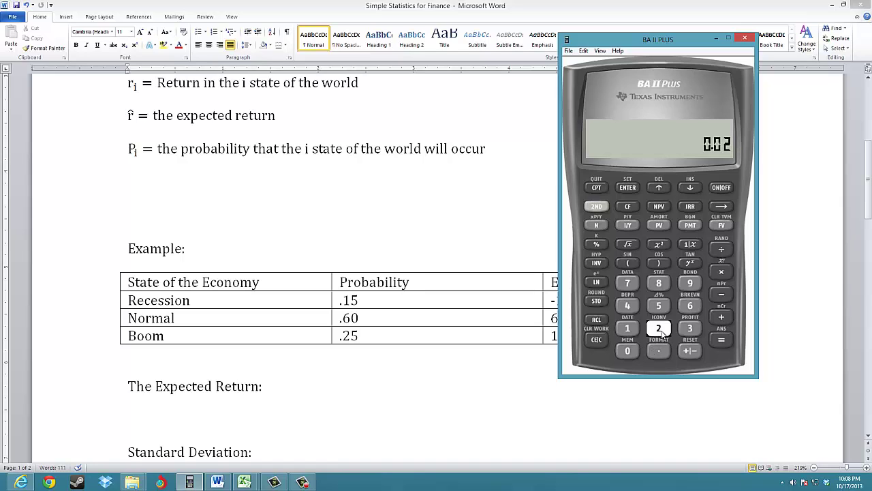
{"action": "left_click", "coordinate": [658, 351]}
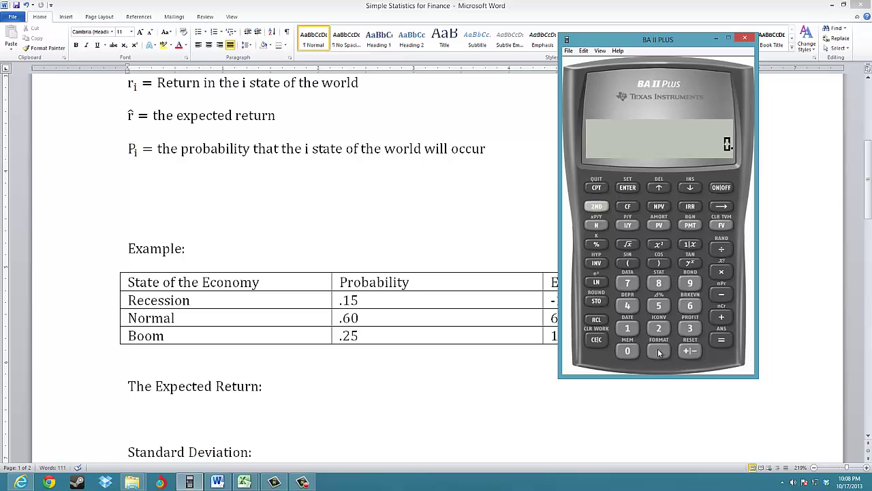
{"action": "left_click", "coordinate": [631, 351]}
{"action": "left_click", "coordinate": [661, 329]}
{"action": "left_click", "coordinate": [633, 329]}
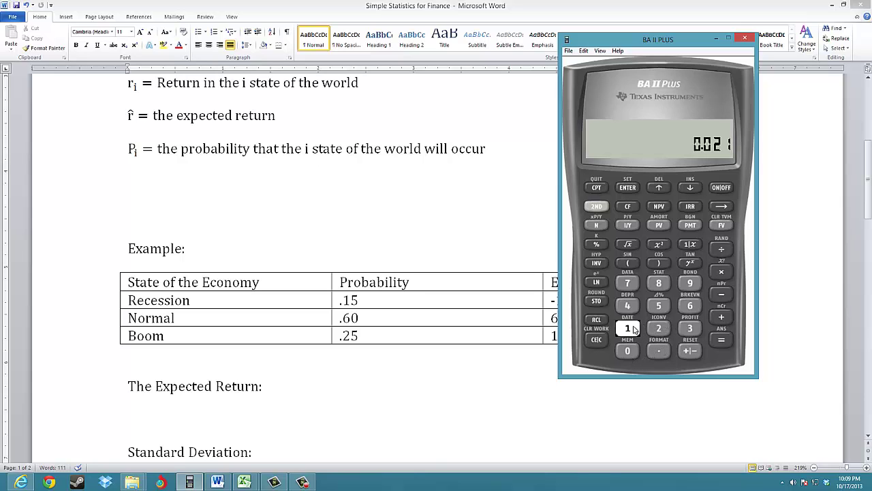
{"action": "left_click", "coordinate": [655, 307]}
{"action": "left_click", "coordinate": [596, 339]}
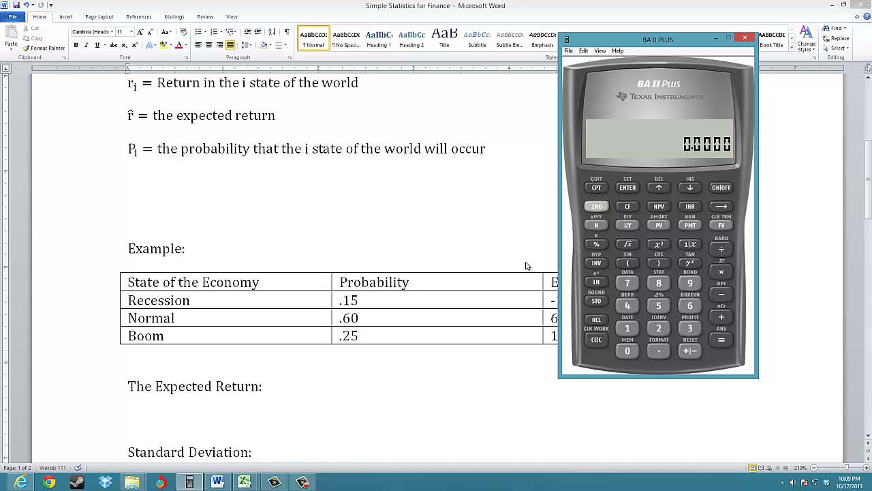
Step: Set the calculator's display format to 8 decimal places, restore it to 4, and clear the display
{"action": "left_click", "coordinate": [596, 206]}
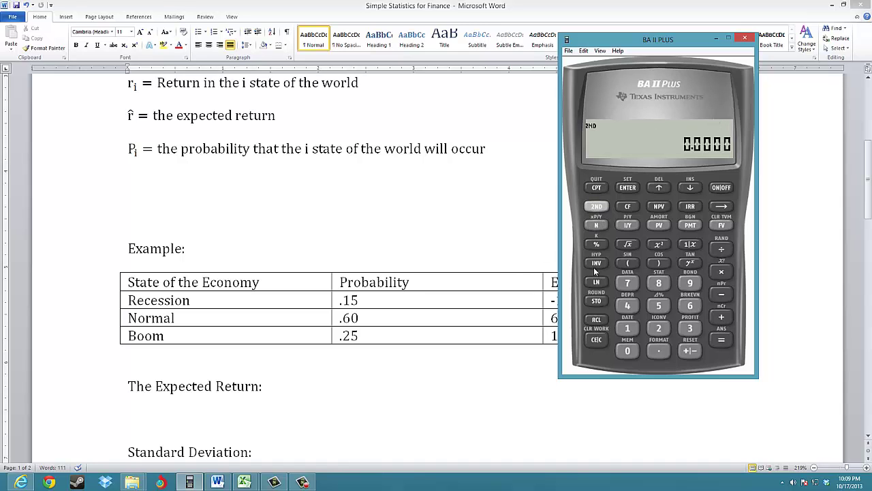
{"action": "left_click", "coordinate": [658, 352]}
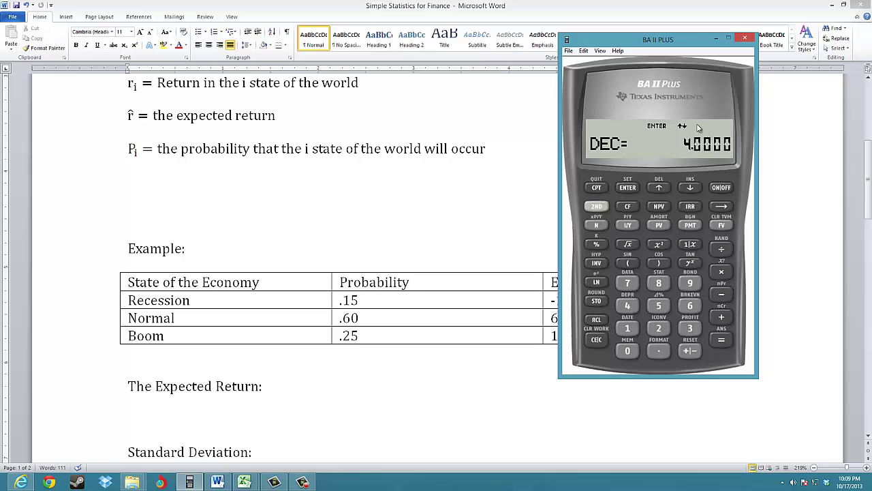
{"action": "left_click", "coordinate": [659, 282]}
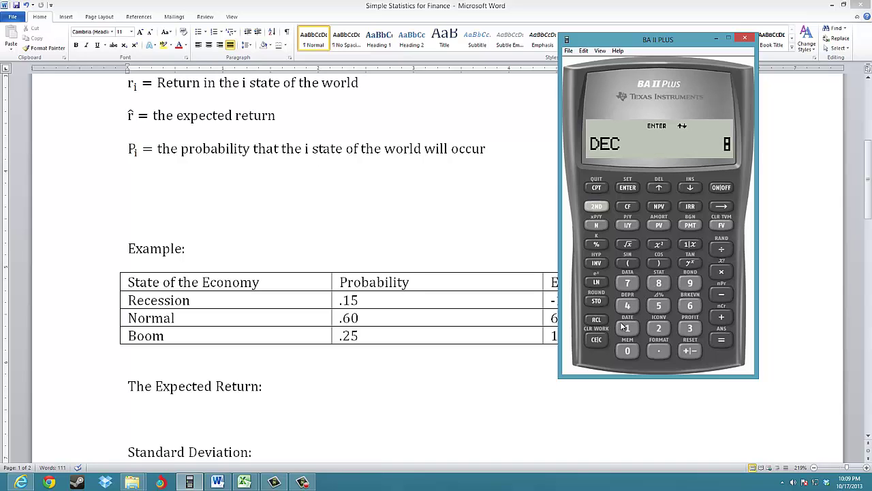
{"action": "left_click", "coordinate": [627, 188]}
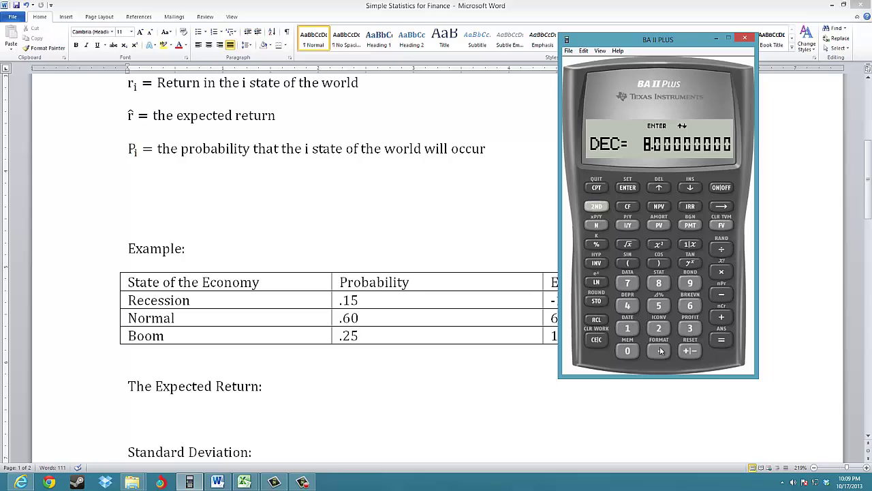
{"action": "left_click", "coordinate": [627, 306]}
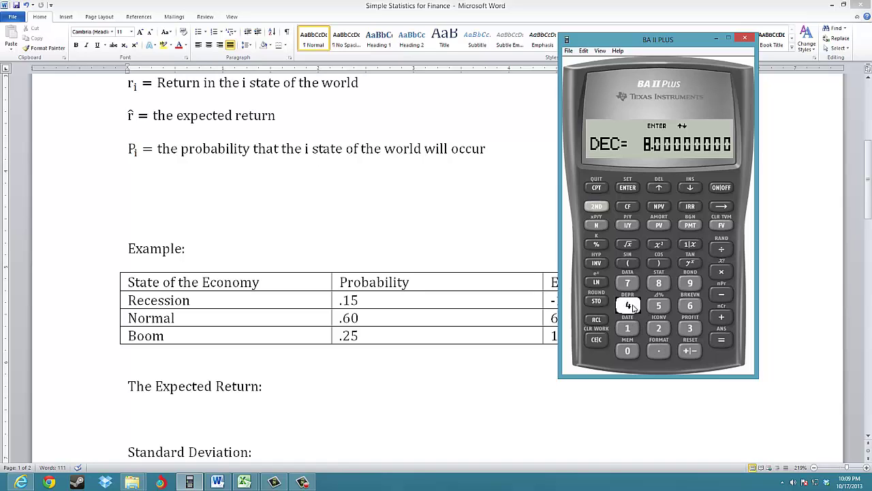
{"action": "left_click", "coordinate": [631, 190]}
{"action": "left_click", "coordinate": [595, 340]}
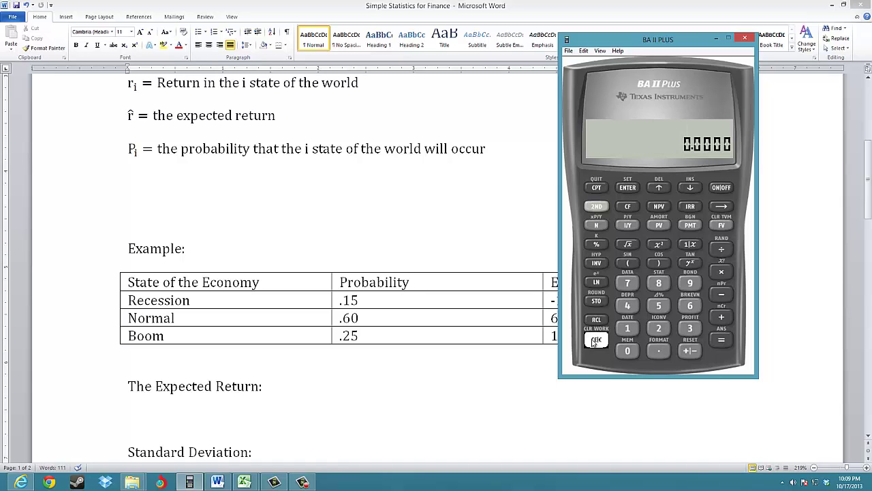
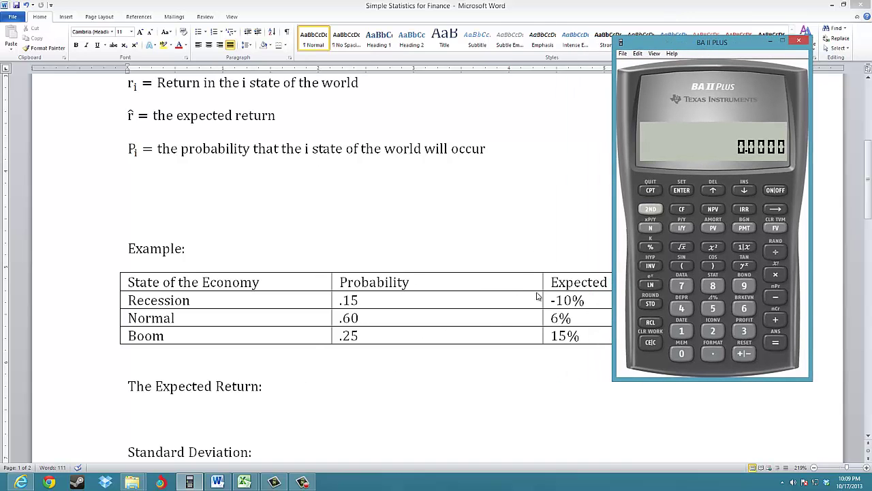
Step: Move the calculator off the probability and return columns, multiply 0.15 by -0.10 for Recession, and store the product in memory 1
{"action": "left_click_drag", "start_coordinate": [681, 41], "coordinate": [177, 58]}
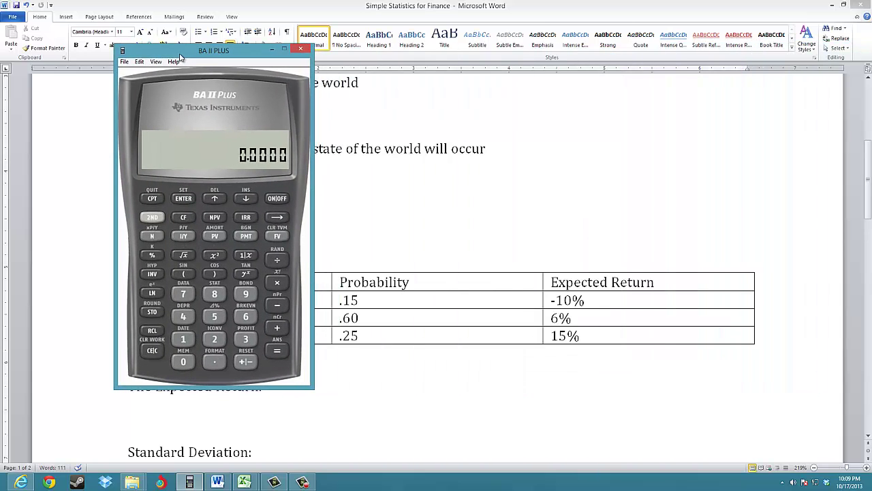
{"action": "left_click", "coordinate": [212, 363]}
{"action": "left_click", "coordinate": [183, 339]}
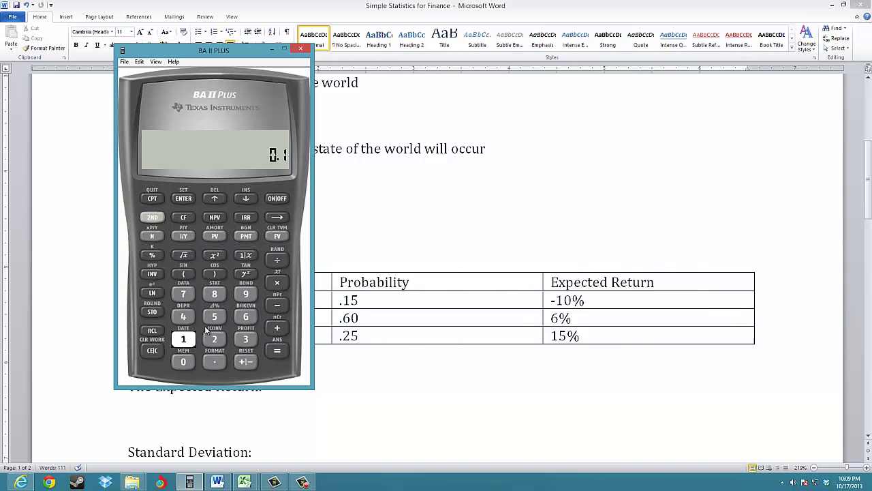
{"action": "left_click", "coordinate": [214, 316]}
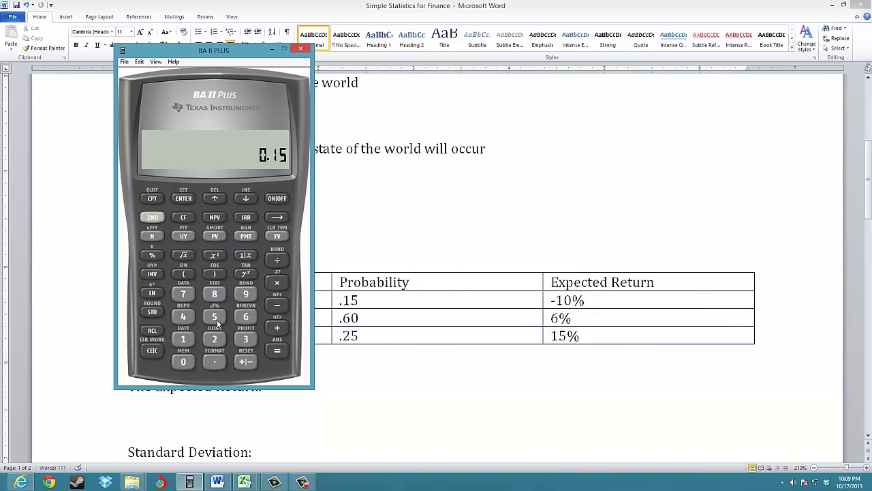
{"action": "left_click", "coordinate": [276, 284]}
{"action": "left_click", "coordinate": [212, 362]}
{"action": "left_click", "coordinate": [183, 338]}
{"action": "left_click", "coordinate": [183, 362]}
{"action": "left_click", "coordinate": [246, 362]}
{"action": "left_click", "coordinate": [277, 350]}
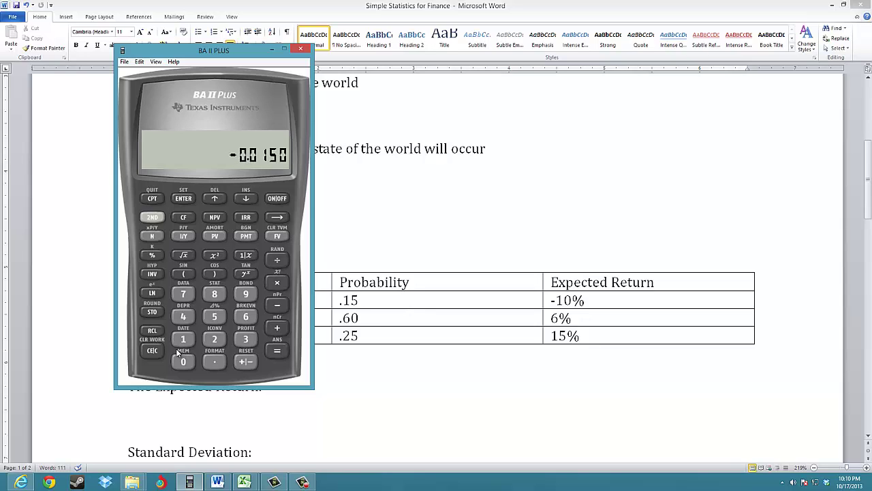
{"action": "left_click", "coordinate": [153, 312]}
{"action": "left_click", "coordinate": [183, 339]}
{"action": "left_click", "coordinate": [164, 350]}
Step: Multiply the Normal state's probability 0.6 by its return 0.06, store the product in memory 2, and clear the display
{"action": "left_click", "coordinate": [214, 362]}
{"action": "left_click", "coordinate": [246, 316]}
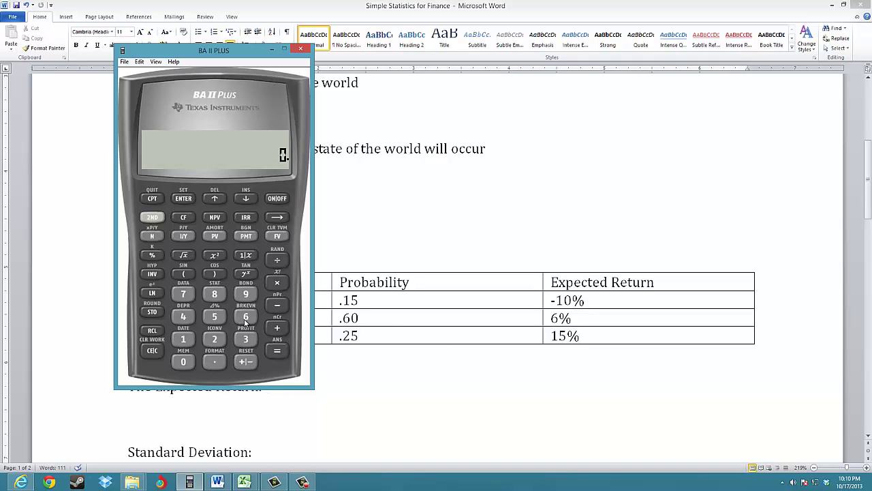
{"action": "left_click", "coordinate": [281, 286]}
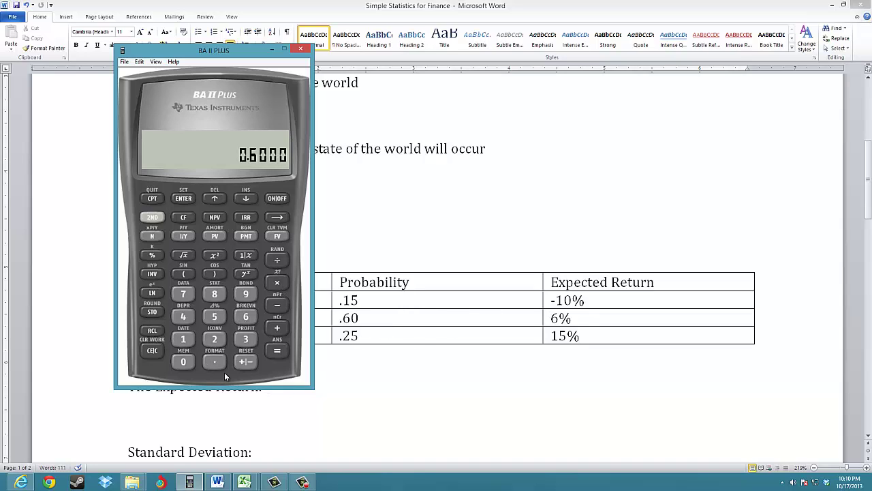
{"action": "left_click", "coordinate": [214, 362]}
{"action": "left_click", "coordinate": [185, 361]}
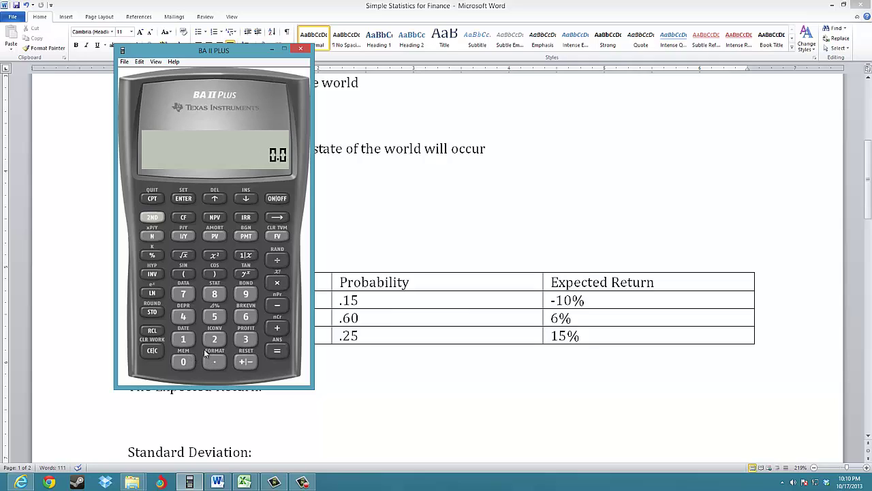
{"action": "left_click", "coordinate": [246, 316]}
{"action": "left_click", "coordinate": [276, 351]}
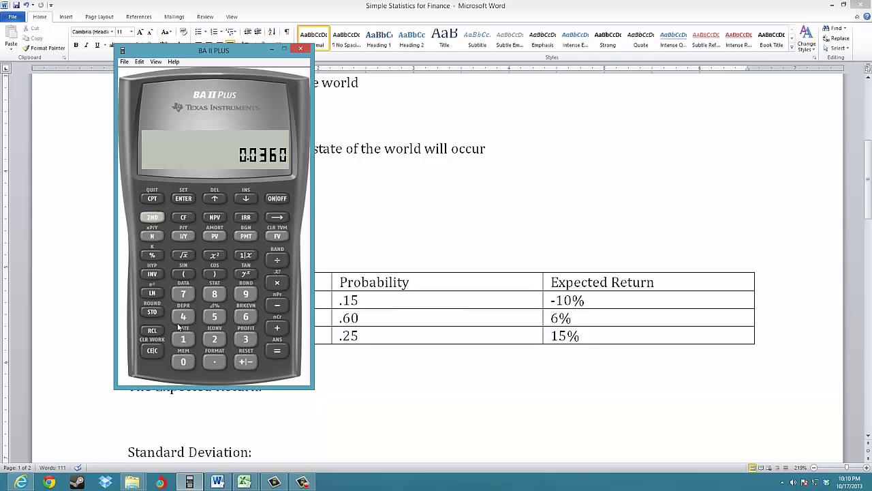
{"action": "left_click", "coordinate": [154, 313]}
{"action": "left_click", "coordinate": [214, 339]}
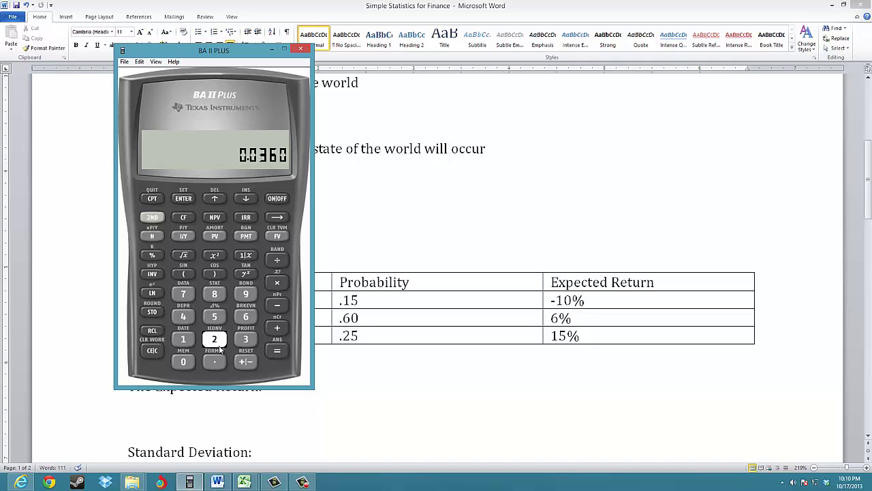
{"action": "left_click", "coordinate": [152, 351]}
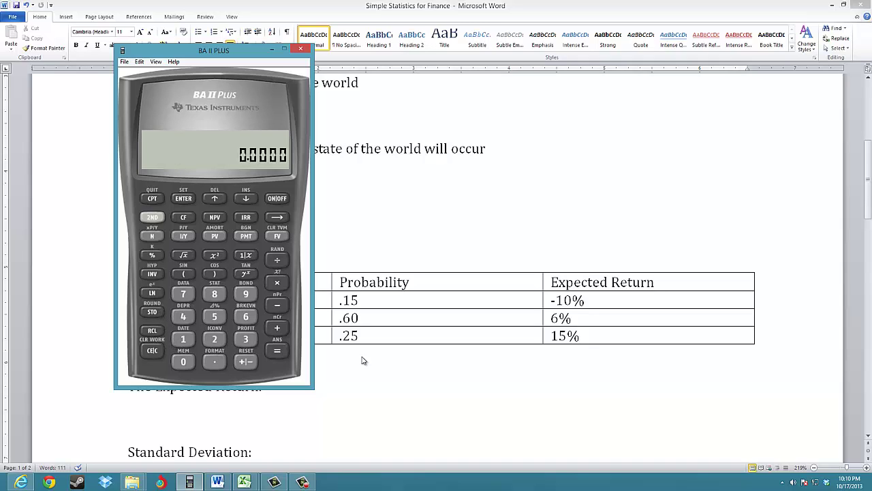
Step: Multiply the Boom state's probability 0.25 by its return 0.15, store the product in memory 3, and clear the display
{"action": "left_click", "coordinate": [214, 361]}
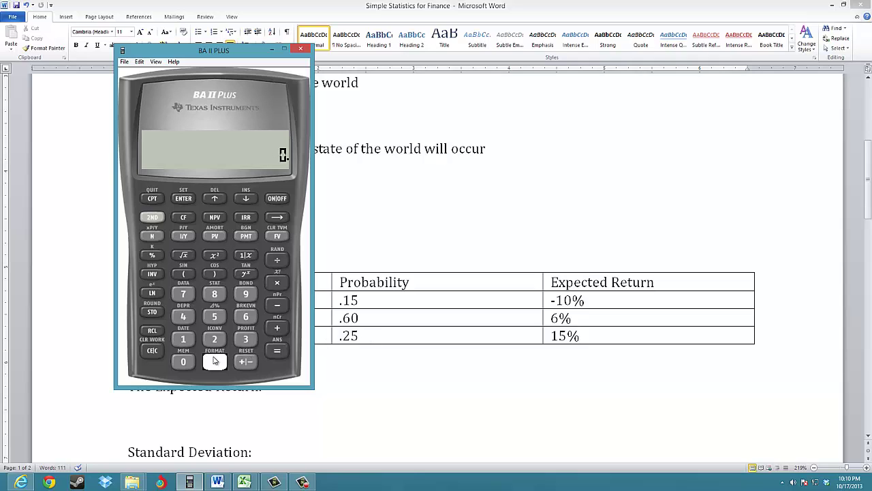
{"action": "left_click", "coordinate": [214, 340]}
{"action": "left_click", "coordinate": [214, 316]}
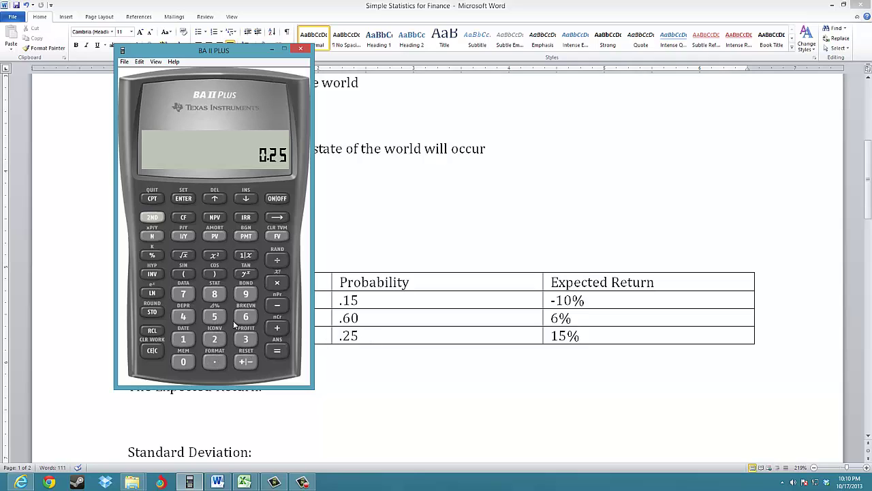
{"action": "left_click", "coordinate": [276, 282]}
{"action": "left_click", "coordinate": [214, 362]}
{"action": "left_click", "coordinate": [183, 338]}
{"action": "left_click", "coordinate": [214, 316]}
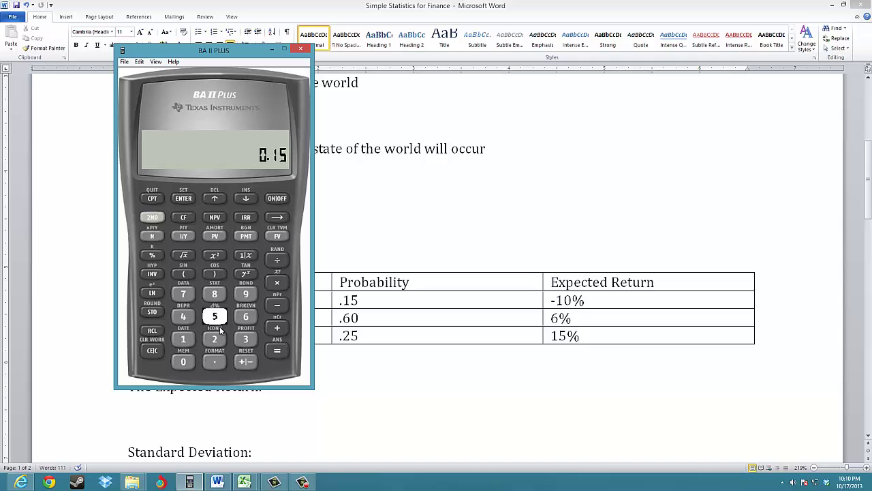
{"action": "left_click", "coordinate": [286, 350]}
{"action": "left_click", "coordinate": [152, 311]}
{"action": "left_click", "coordinate": [154, 350]}
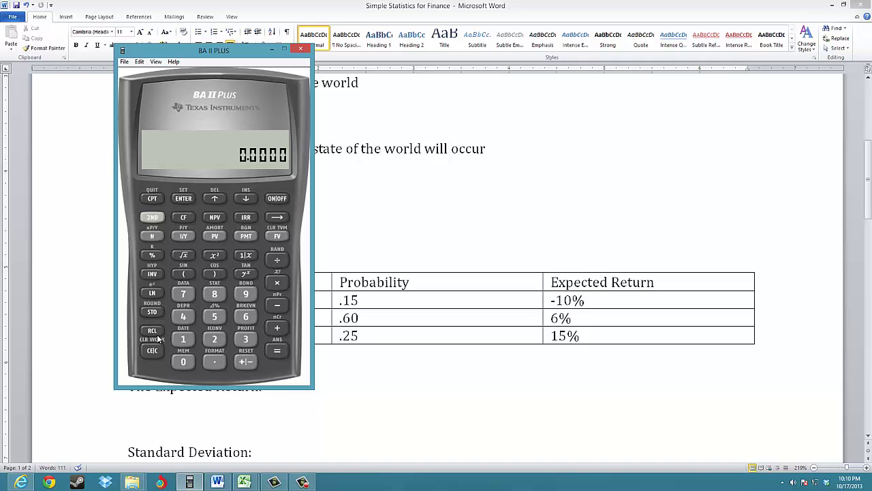
Step: Add the recalled values of memories 1, 2 and 3 to get the expected return, and switch back to the Word document
{"action": "left_click", "coordinate": [157, 332]}
{"action": "left_click", "coordinate": [180, 339]}
{"action": "left_click", "coordinate": [289, 329]}
{"action": "left_click", "coordinate": [153, 331]}
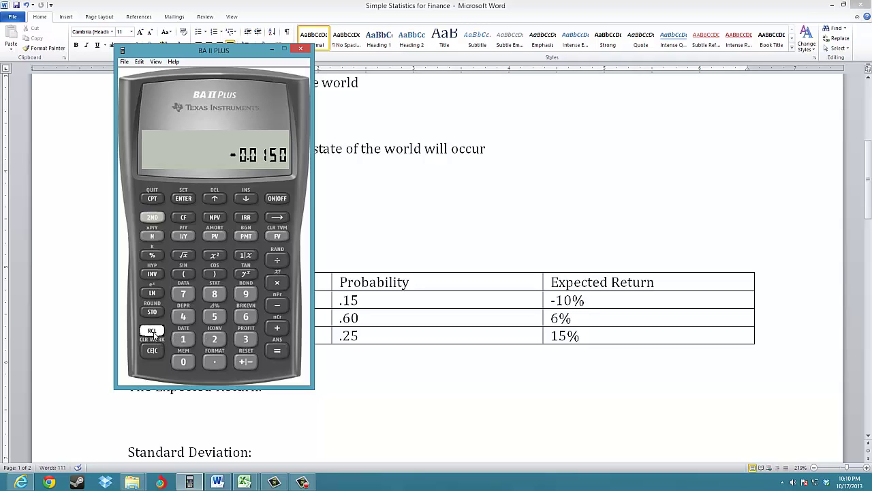
{"action": "left_click", "coordinate": [217, 339]}
{"action": "left_click", "coordinate": [277, 328]}
{"action": "left_click", "coordinate": [152, 331]}
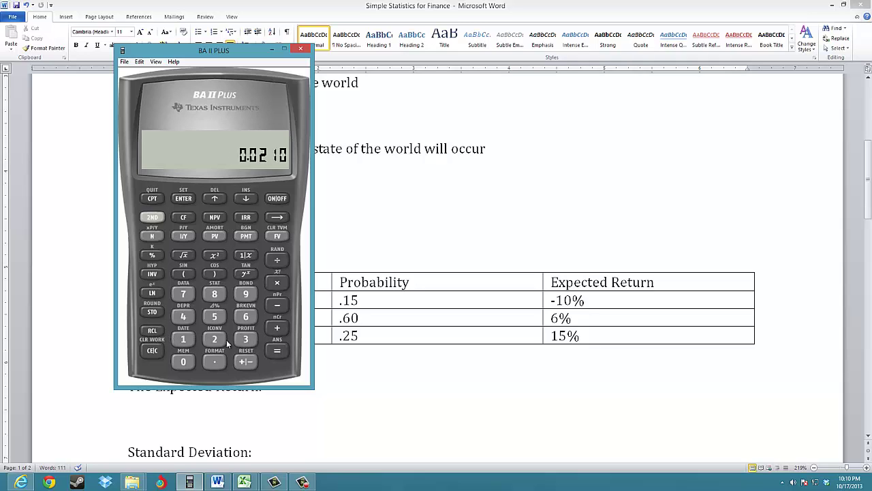
{"action": "left_click", "coordinate": [248, 341]}
{"action": "left_click", "coordinate": [278, 352]}
{"action": "left_click", "coordinate": [367, 405]}
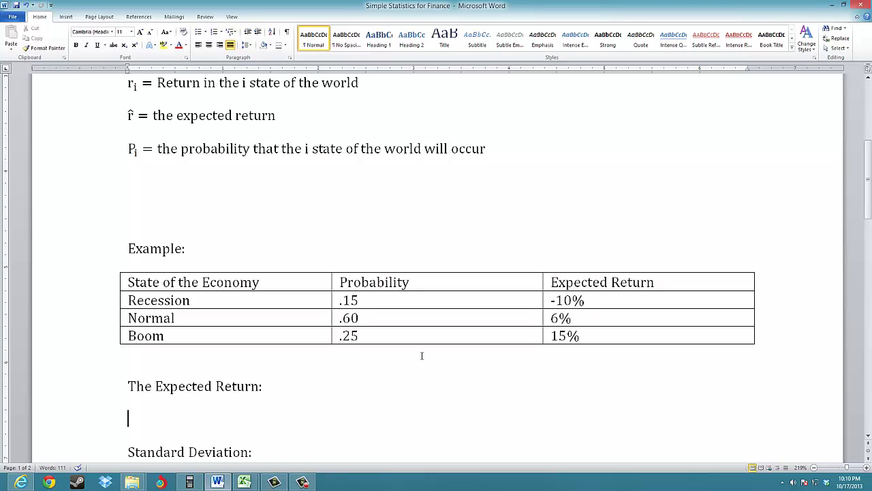
Step: Enter 5.85% as the result below the heading The Expected Return
{"action": "type", "text": "5.85%"}
{"action": "left_click", "coordinate": [278, 341]}
{"action": "scroll", "coordinate": [272, 337], "scroll_direction": "down", "scroll_amount": 3}
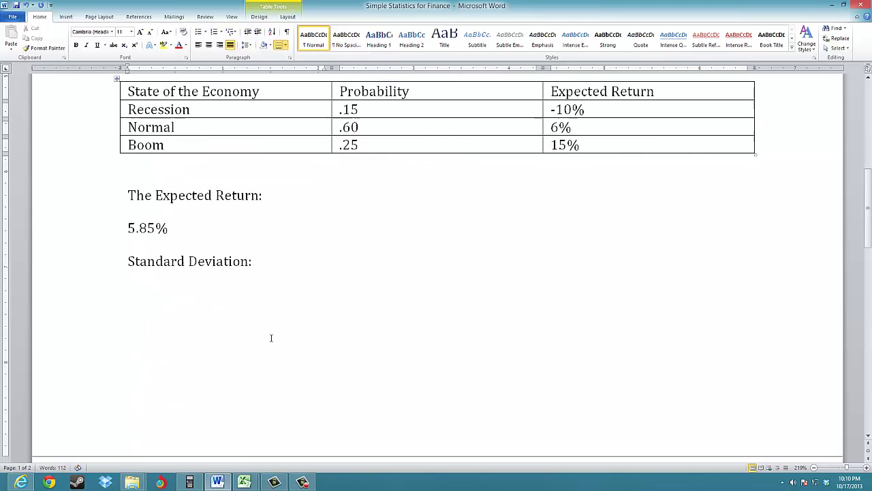
Step: Compare the standard deviation formula with the example table, and place the cursor on the empty line below Standard Deviation
{"action": "scroll", "coordinate": [273, 336], "scroll_direction": "up", "scroll_amount": 6}
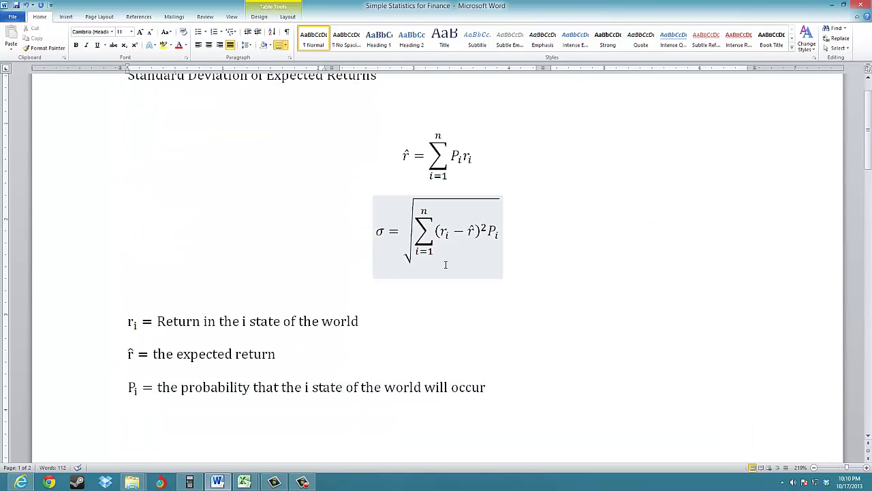
{"action": "scroll", "coordinate": [463, 334], "scroll_direction": "down", "scroll_amount": 5}
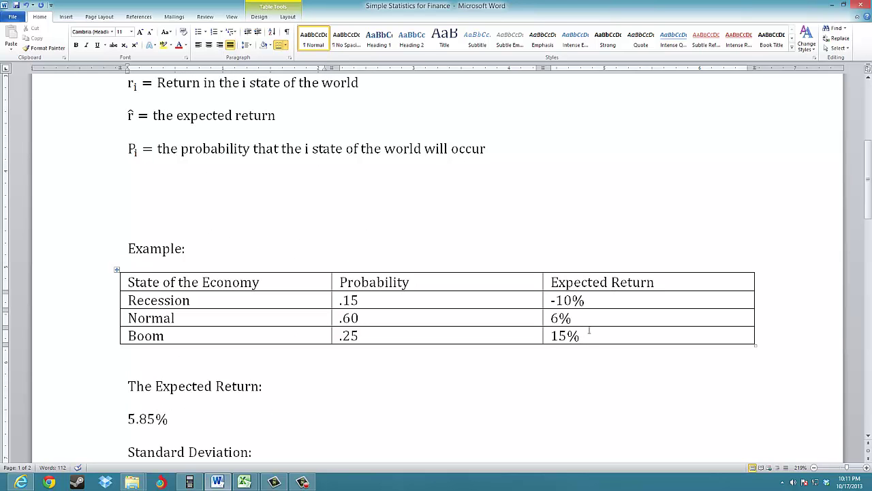
{"action": "scroll", "coordinate": [565, 333], "scroll_direction": "up", "scroll_amount": 5}
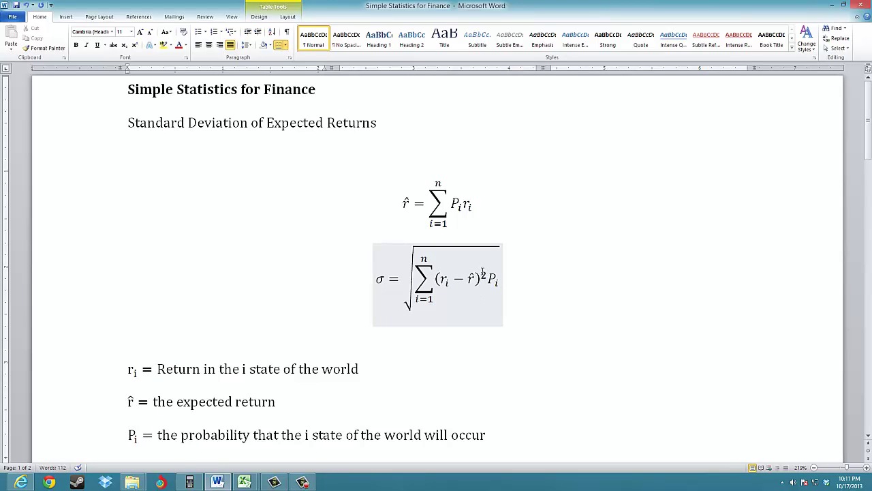
{"action": "scroll", "coordinate": [542, 378], "scroll_direction": "down", "scroll_amount": 5}
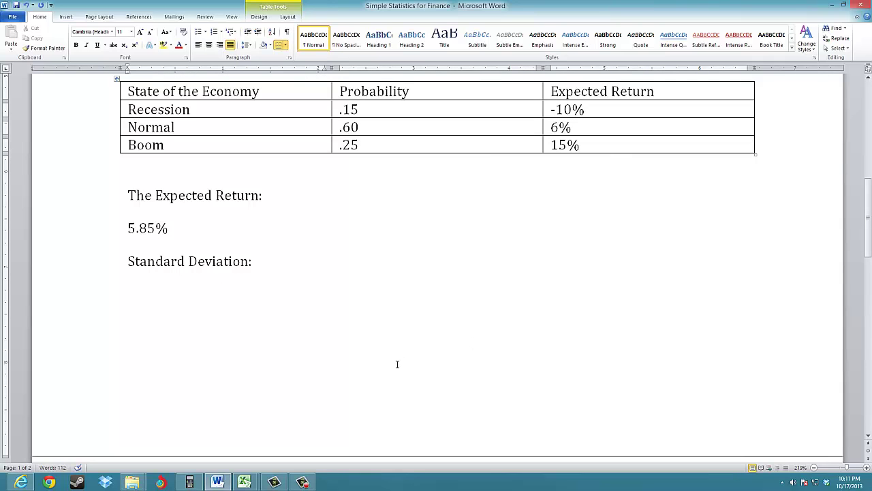
{"action": "left_click", "coordinate": [226, 307]}
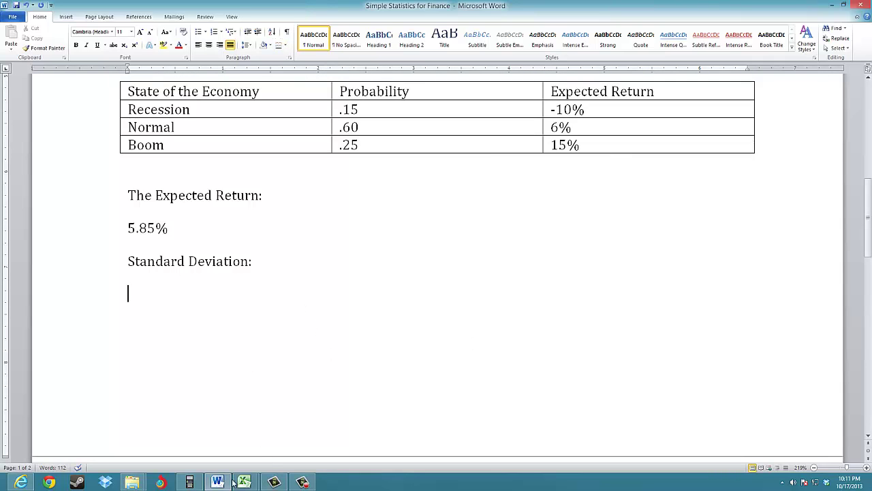
Step: Switch to the BA II Plus calculator, subtract the recalled value of memory 9 from Recession's return of -0.10, and square the difference
{"action": "left_click", "coordinate": [190, 483]}
{"action": "left_click", "coordinate": [472, 297]}
{"action": "scroll", "coordinate": [481, 296], "scroll_direction": "up", "scroll_amount": 3}
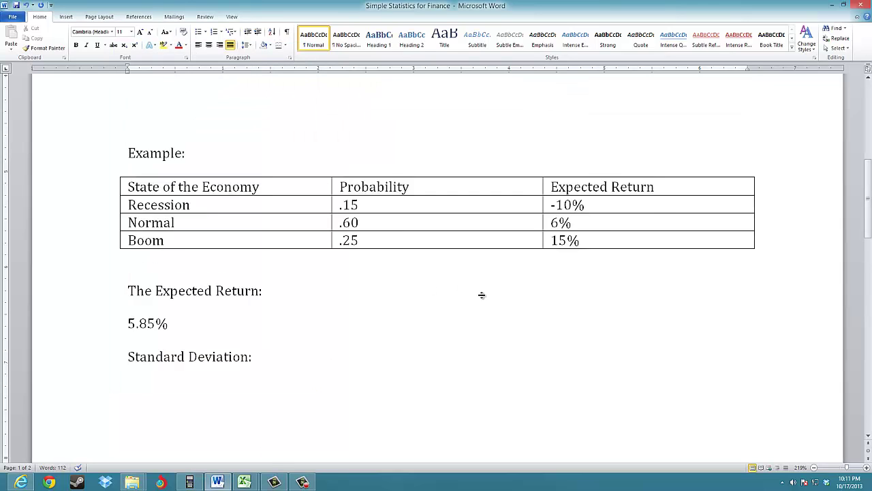
{"action": "left_click", "coordinate": [190, 482]}
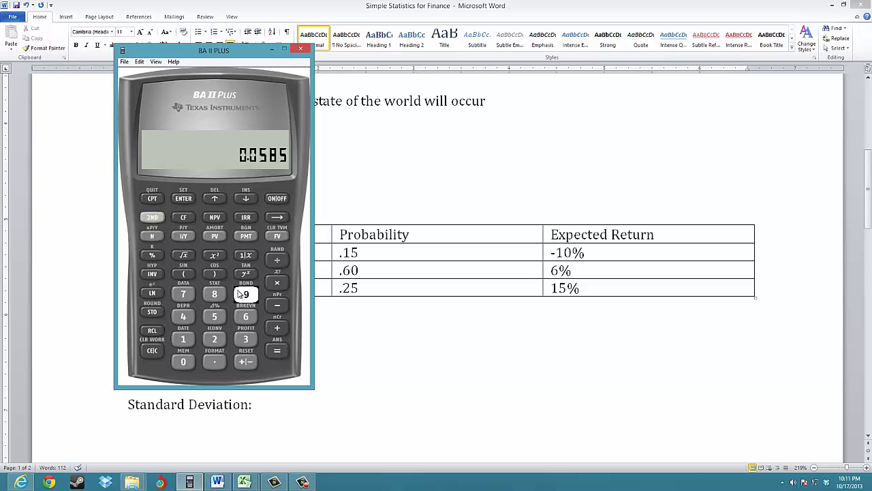
{"action": "left_click", "coordinate": [152, 350]}
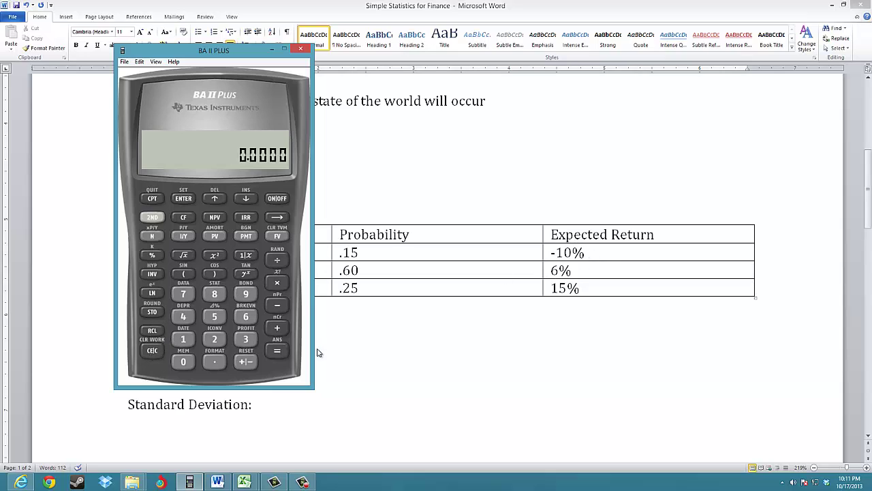
{"action": "left_click", "coordinate": [213, 362]}
{"action": "left_click", "coordinate": [183, 339]}
{"action": "left_click", "coordinate": [183, 361]}
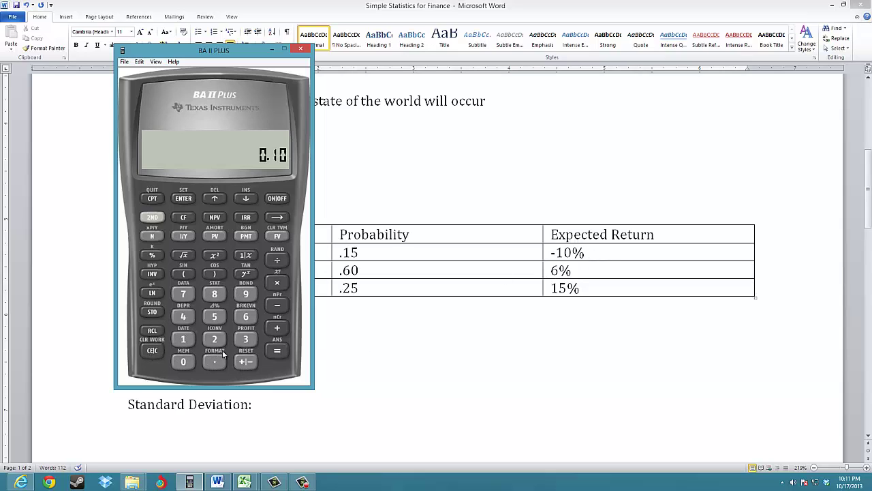
{"action": "left_click", "coordinate": [239, 364]}
{"action": "left_click", "coordinate": [277, 305]}
{"action": "left_click", "coordinate": [253, 295]}
{"action": "left_click", "coordinate": [277, 351]}
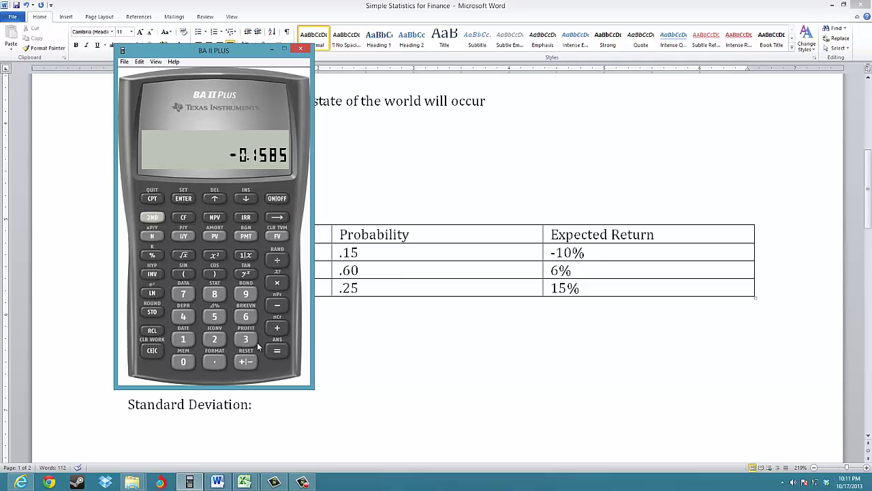
{"action": "left_click", "coordinate": [215, 256]}
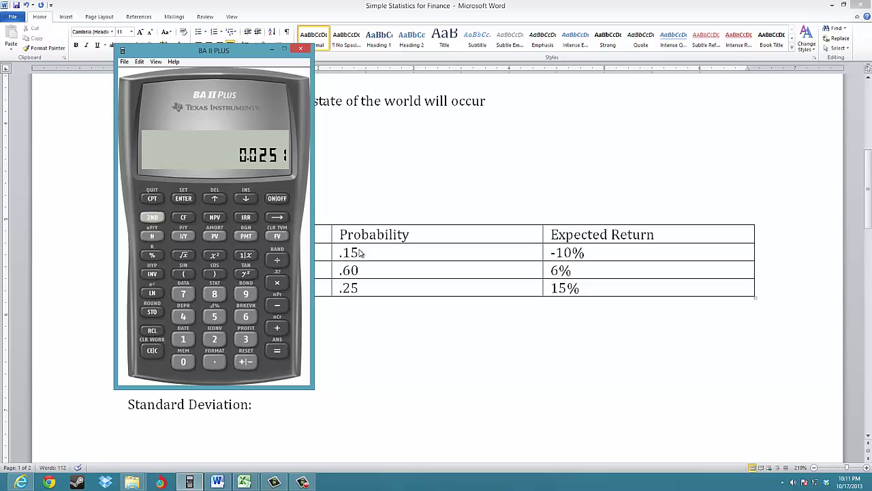
Step: Multiply the squared deviation by Recession's probability of 0.15, store the product in memory 1, and clear the display
{"action": "left_click", "coordinate": [214, 361]}
{"action": "left_click", "coordinate": [183, 338]}
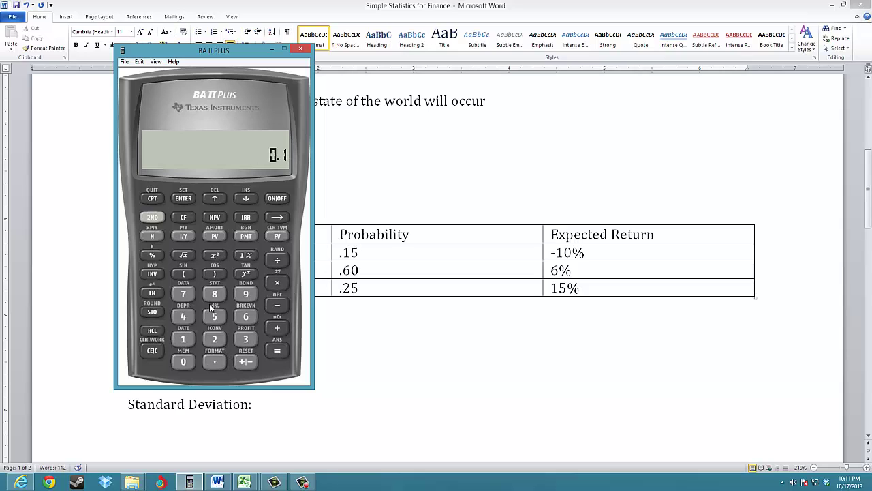
{"action": "left_click", "coordinate": [214, 316]}
{"action": "left_click", "coordinate": [276, 350]}
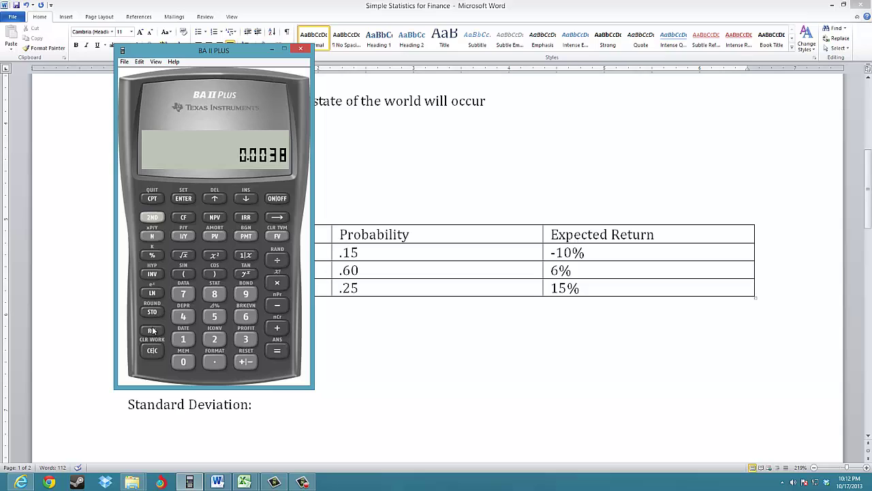
{"action": "left_click", "coordinate": [150, 351]}
Step: Subtract the recalled value of memory 9 from the Normal state's return of 0.06 and square the difference
{"action": "left_click", "coordinate": [214, 361]}
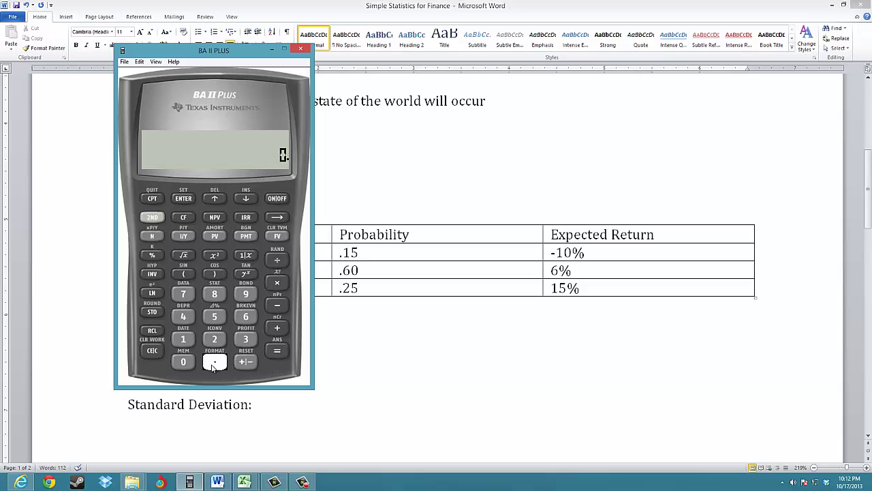
{"action": "left_click", "coordinate": [184, 362]}
{"action": "left_click", "coordinate": [246, 317]}
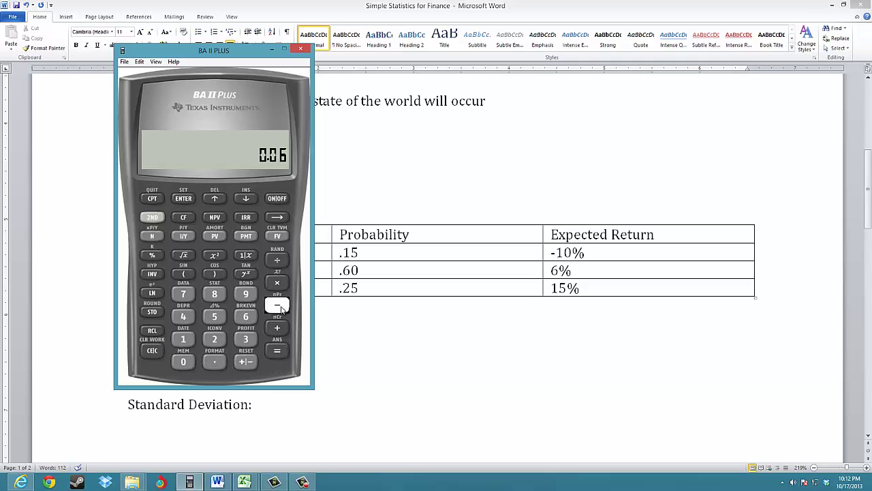
{"action": "left_click", "coordinate": [276, 304]}
{"action": "left_click", "coordinate": [152, 330]}
{"action": "left_click", "coordinate": [245, 293]}
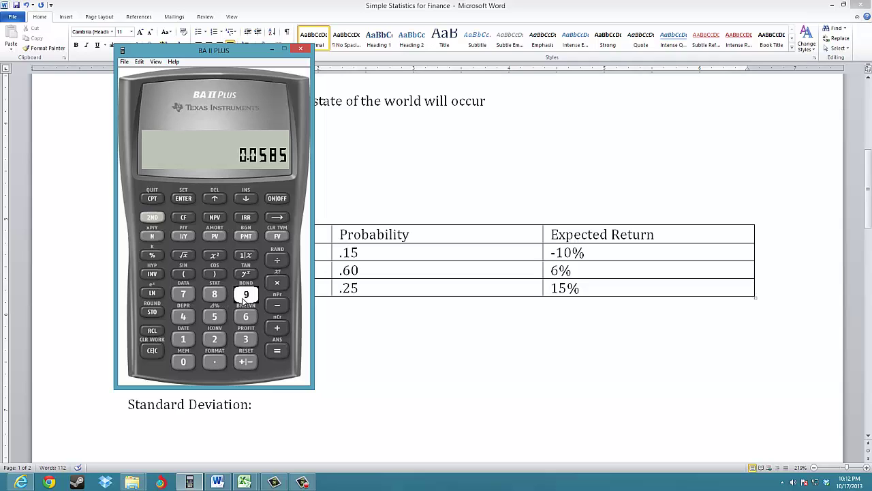
{"action": "left_click", "coordinate": [277, 351]}
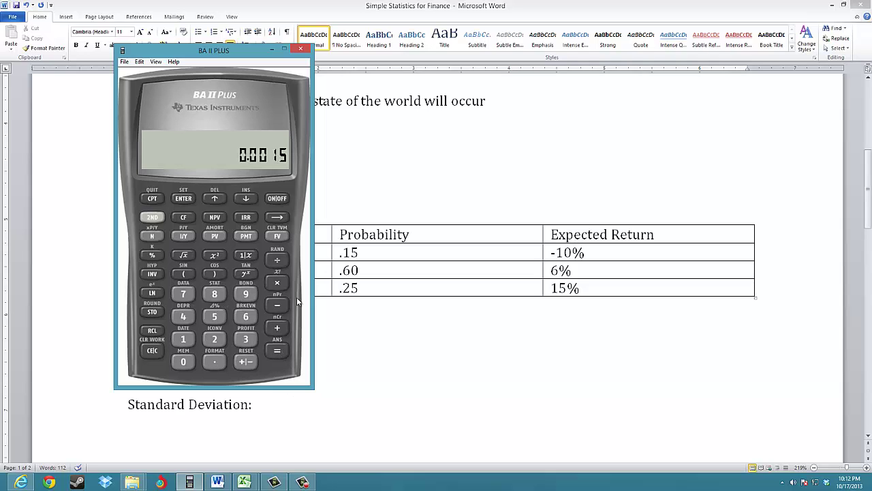
{"action": "left_click", "coordinate": [214, 255]}
Step: Multiply the squared deviation by the Normal state's probability of 0.6, store the product in memory 2, and clear the display
{"action": "left_click", "coordinate": [277, 283]}
{"action": "left_click", "coordinate": [214, 361]}
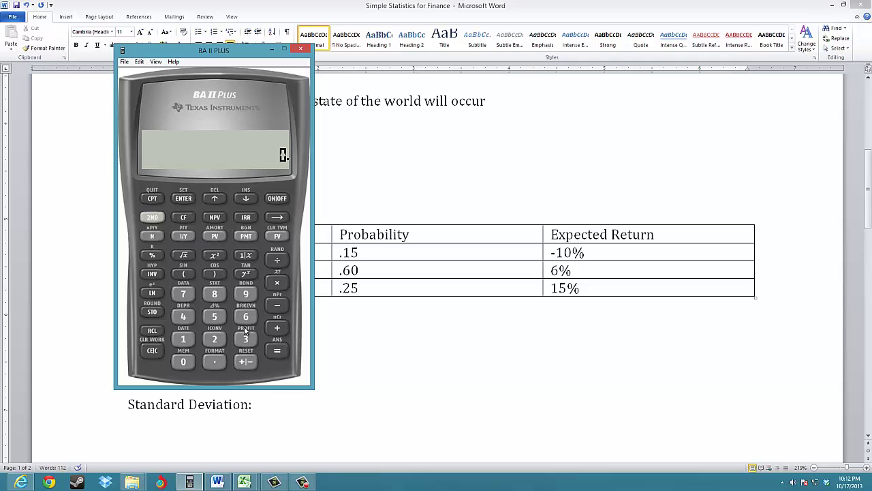
{"action": "left_click", "coordinate": [246, 316]}
{"action": "left_click", "coordinate": [277, 350]}
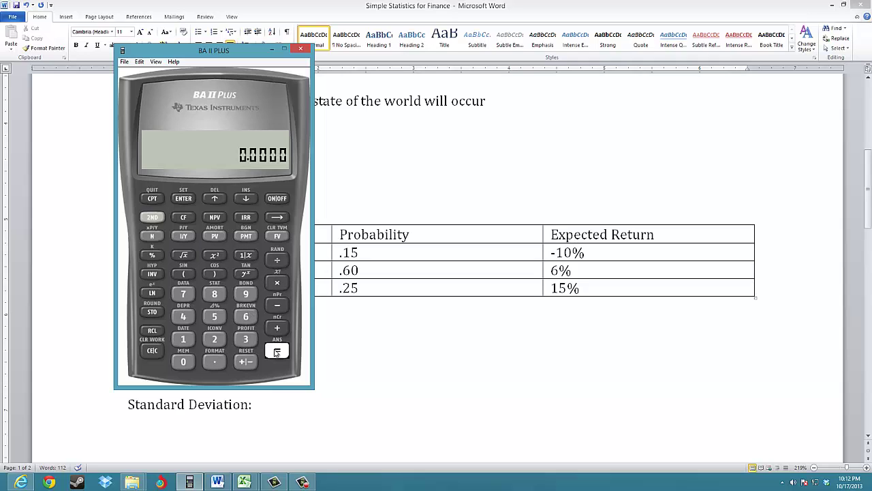
{"action": "left_click", "coordinate": [152, 312]}
{"action": "left_click", "coordinate": [214, 341]}
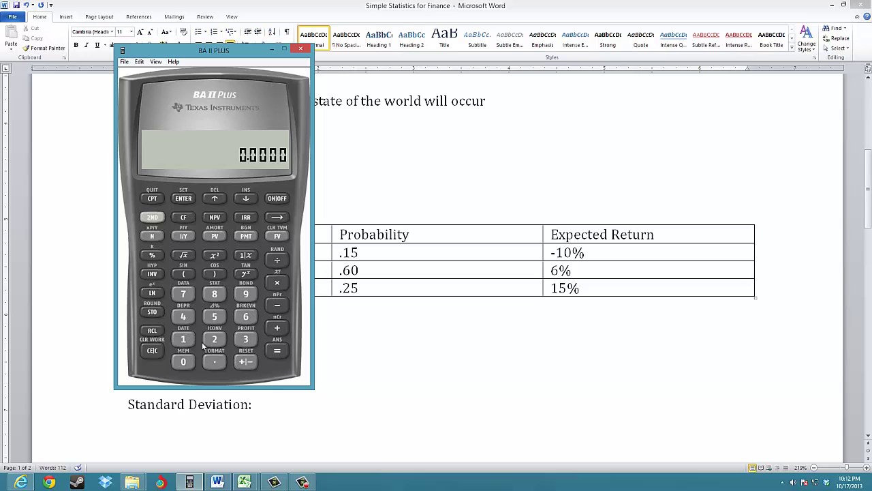
{"action": "left_click", "coordinate": [152, 350]}
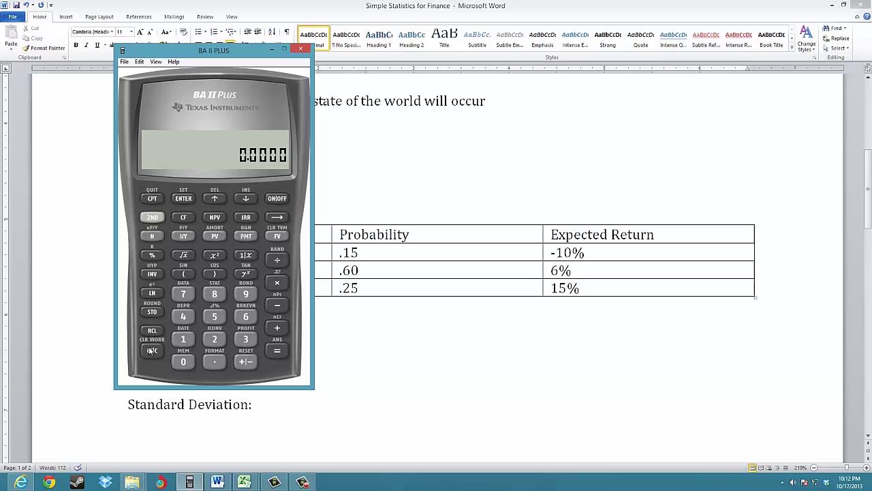
Step: Subtract the recalled value of memory 9 from the Boom state's return of 0.15 and square the difference
{"action": "left_click", "coordinate": [208, 364]}
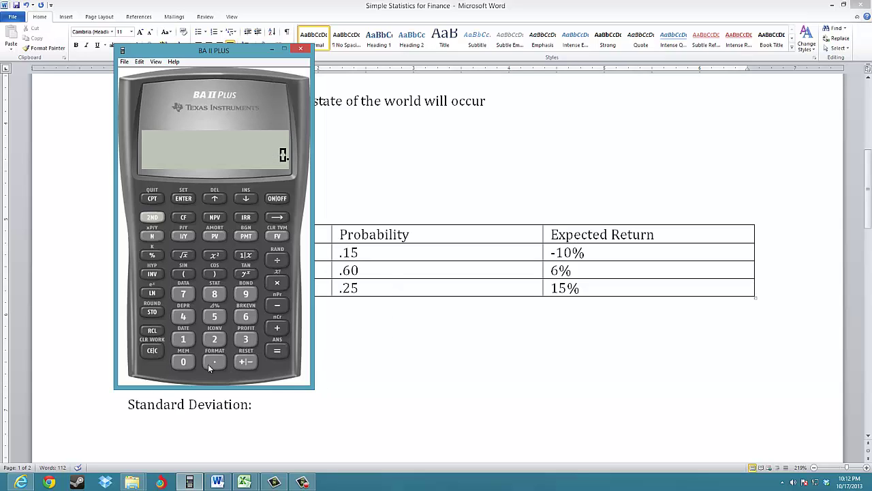
{"action": "left_click", "coordinate": [183, 339]}
{"action": "left_click", "coordinate": [214, 316]}
{"action": "left_click", "coordinate": [276, 305]}
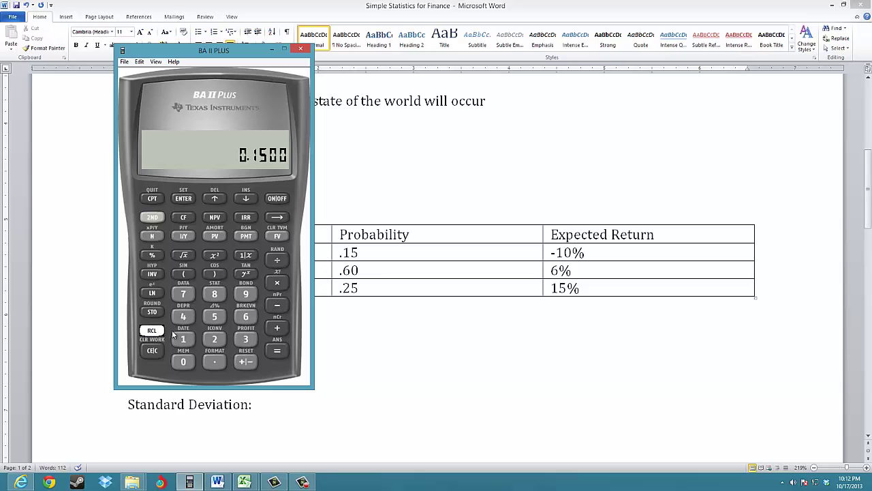
{"action": "left_click", "coordinate": [237, 294]}
{"action": "left_click", "coordinate": [278, 351]}
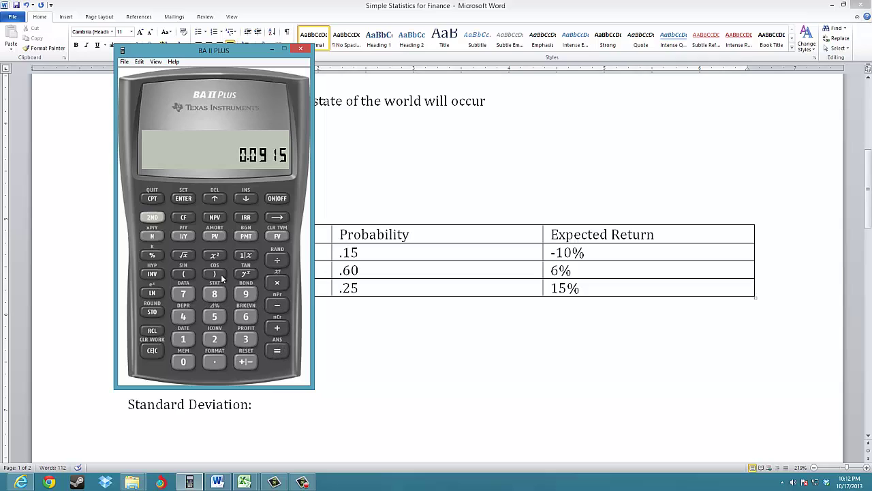
{"action": "left_click", "coordinate": [222, 257]}
Step: Multiply the squared deviation by the Boom state's probability of 0.25, store the product in memory 3, and clear the display
{"action": "left_click", "coordinate": [214, 362]}
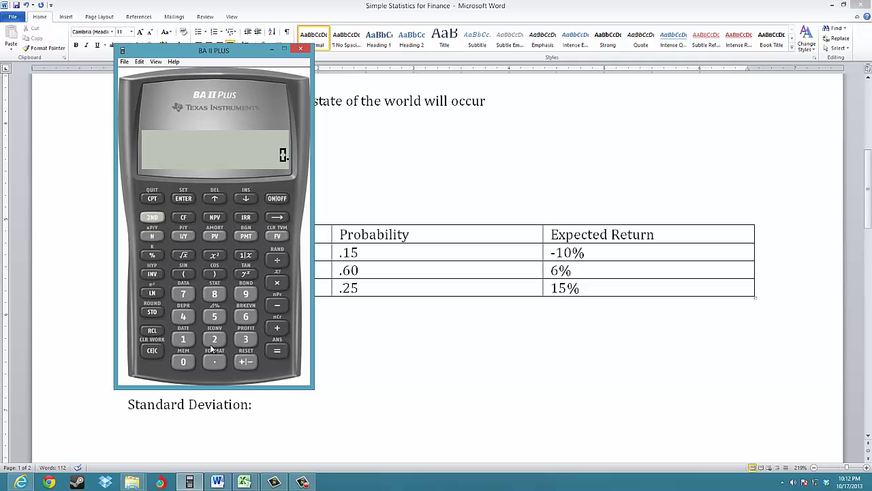
{"action": "left_click", "coordinate": [214, 339]}
{"action": "left_click", "coordinate": [214, 316]}
{"action": "left_click", "coordinate": [277, 351]}
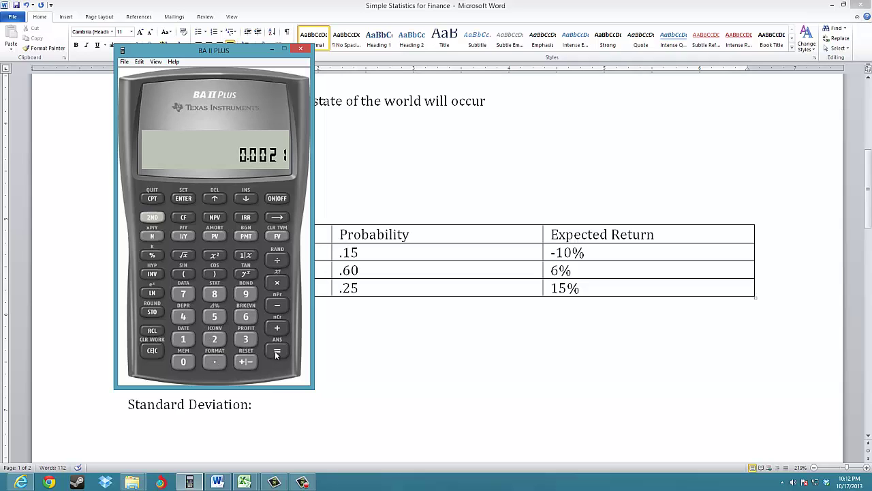
{"action": "left_click", "coordinate": [153, 314]}
{"action": "left_click", "coordinate": [244, 345]}
{"action": "left_click", "coordinate": [152, 351]}
Step: Add the recalled values of memories 1, 2 and 3 and take the square root to get the standard deviation
{"action": "left_click", "coordinate": [178, 339]}
{"action": "left_click", "coordinate": [151, 330]}
{"action": "left_click", "coordinate": [214, 339]}
{"action": "left_click", "coordinate": [275, 329]}
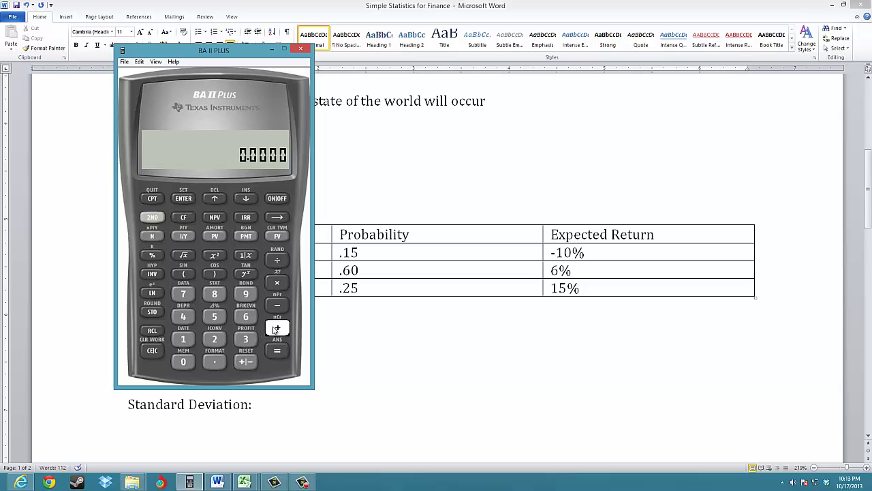
{"action": "left_click", "coordinate": [245, 339]}
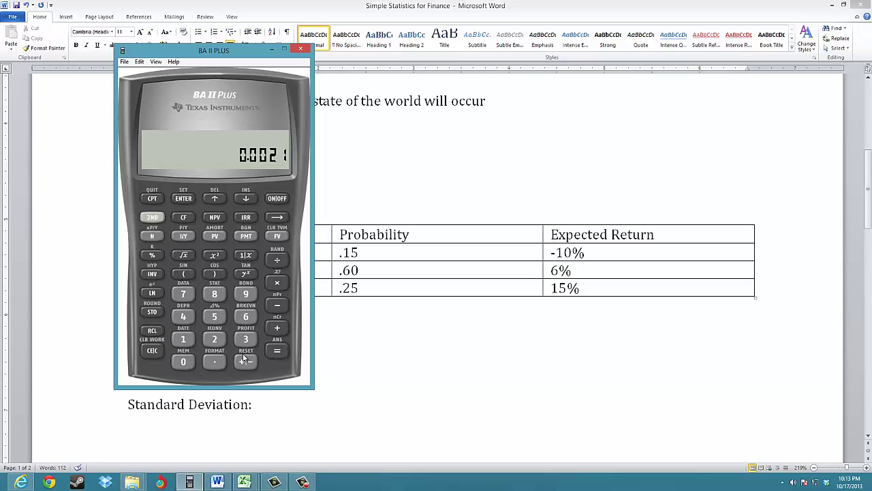
{"action": "left_click", "coordinate": [277, 348]}
Step: Switch back to the Word document and enter 7.66% as the result below the heading Standard Deviation
{"action": "left_click", "coordinate": [258, 428]}
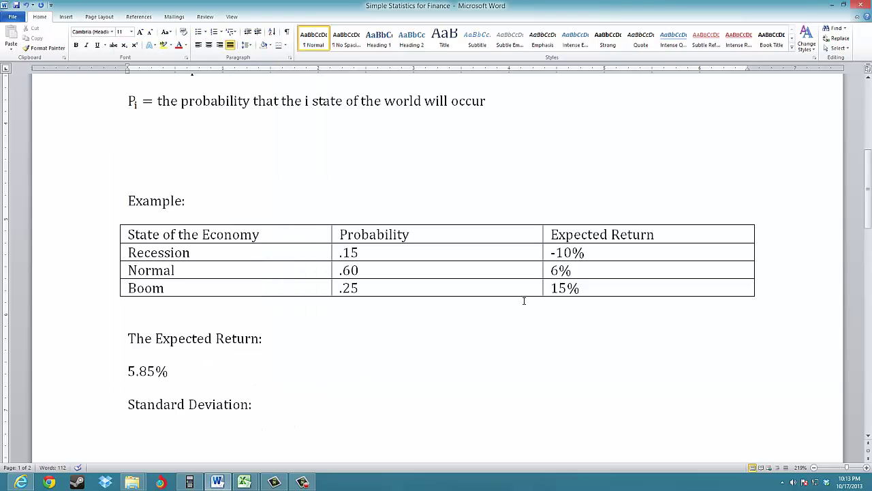
{"action": "type", "text": "7.66%"}
{"action": "left_click", "coordinate": [497, 191]}
{"action": "scroll", "coordinate": [497, 188], "scroll_direction": "up", "scroll_amount": 2}
{"action": "scroll", "coordinate": [557, 224], "scroll_direction": "down", "scroll_amount": 2}
{"action": "scroll", "coordinate": [224, 338], "scroll_direction": "down", "scroll_amount": 1}
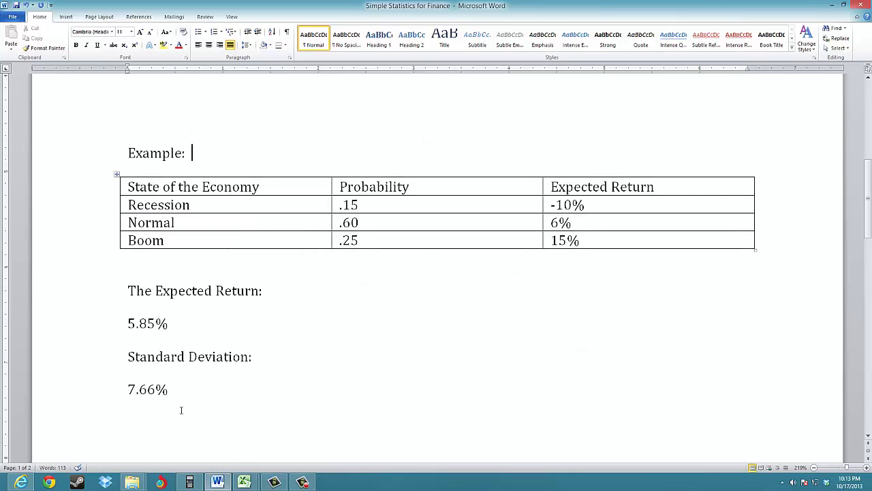
Step: Review the formulas for expected and historic returns, and the table of Ford Motor Company stock prices and monthly returns
{"action": "scroll", "coordinate": [430, 409], "scroll_direction": "up", "scroll_amount": 8}
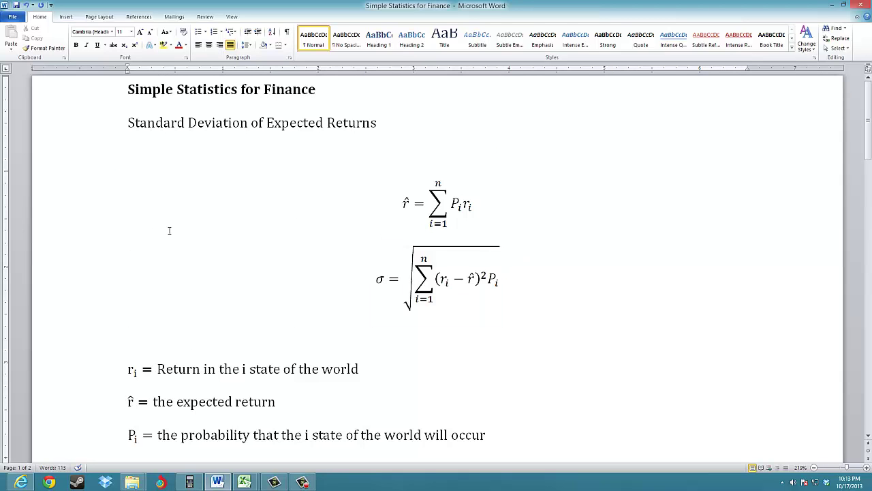
{"action": "scroll", "coordinate": [294, 237], "scroll_direction": "down", "scroll_amount": 3}
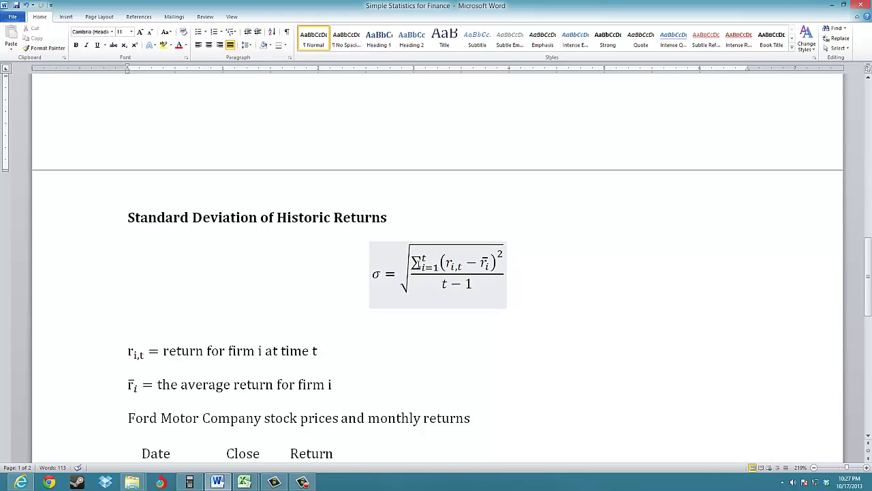
{"action": "scroll", "coordinate": [416, 251], "scroll_direction": "down", "scroll_amount": 1}
{"action": "scroll", "coordinate": [416, 251], "scroll_direction": "down", "scroll_amount": 1}
{"action": "scroll", "coordinate": [413, 255], "scroll_direction": "down", "scroll_amount": 2}
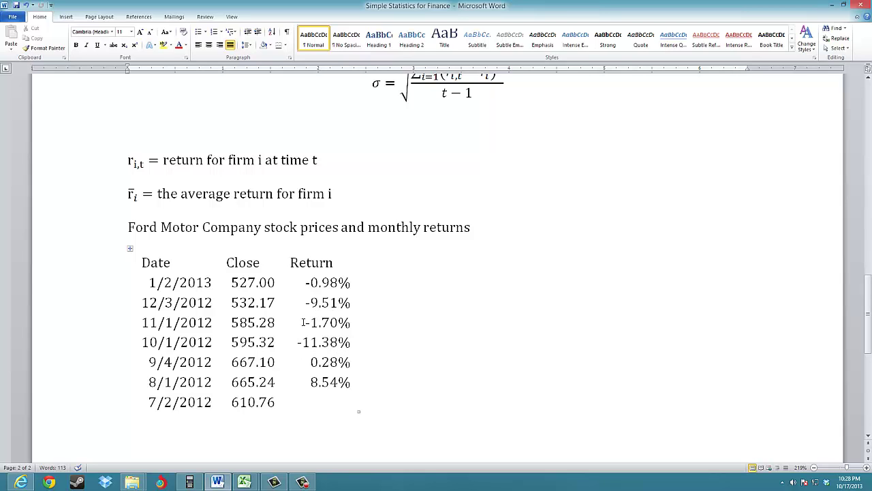
{"action": "scroll", "coordinate": [429, 300], "scroll_direction": "down", "scroll_amount": 3}
{"action": "scroll", "coordinate": [425, 314], "scroll_direction": "up", "scroll_amount": 3}
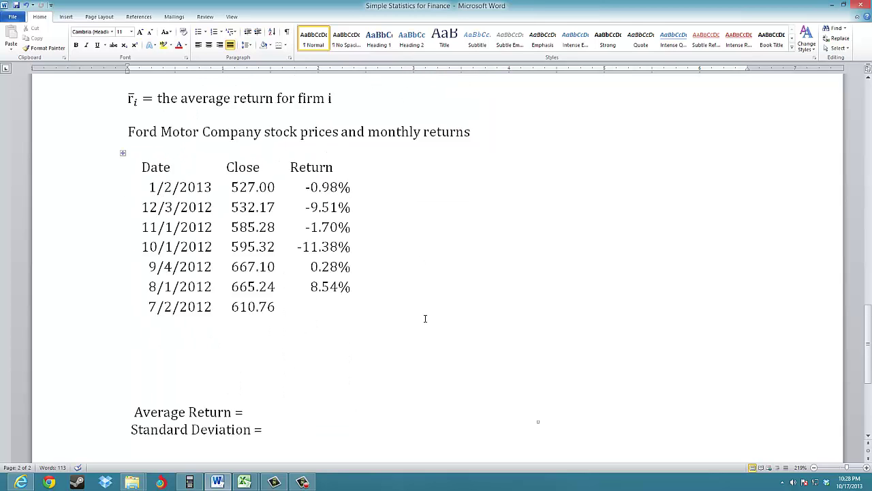
Step: Switch to the BA II Plus calculator, clear the display, and enter the 1/2/2013 return as -0.0098
{"action": "scroll", "coordinate": [436, 292], "scroll_direction": "down", "scroll_amount": 1}
{"action": "left_click", "coordinate": [190, 482]}
{"action": "left_click", "coordinate": [515, 311]}
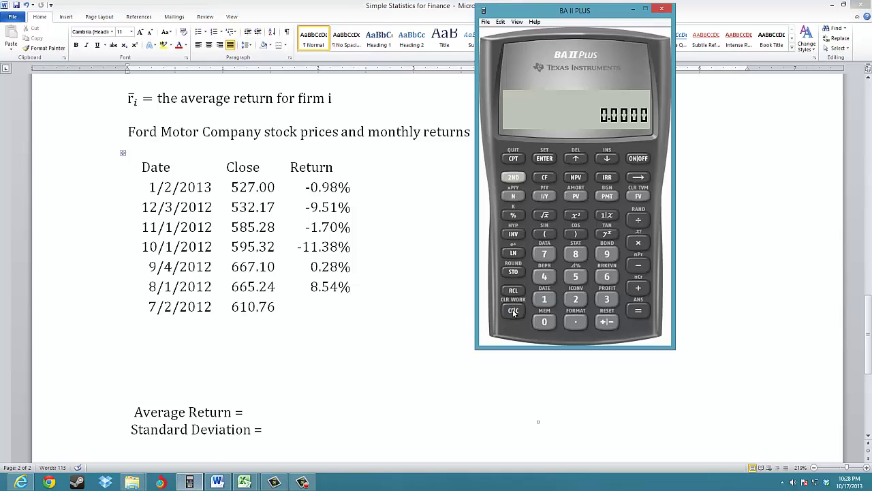
{"action": "left_click", "coordinate": [576, 323]}
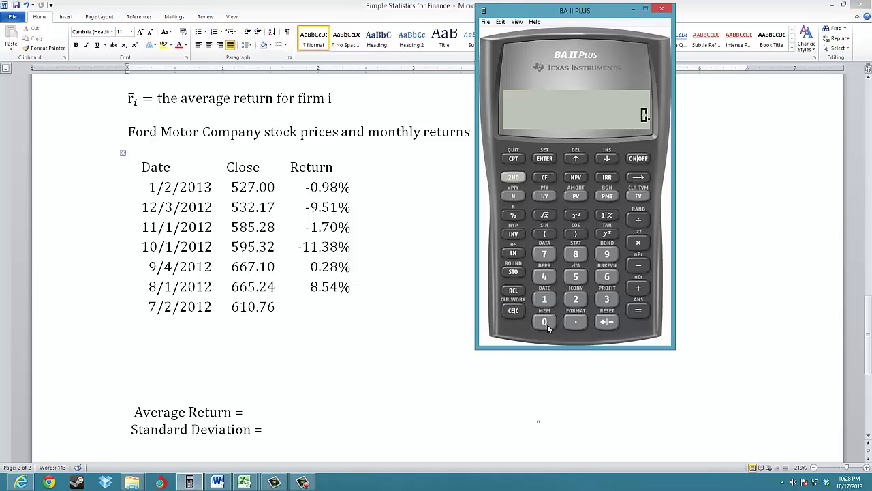
{"action": "double_click", "coordinate": [544, 321]}
{"action": "left_click", "coordinate": [607, 254]}
{"action": "left_click", "coordinate": [584, 256]}
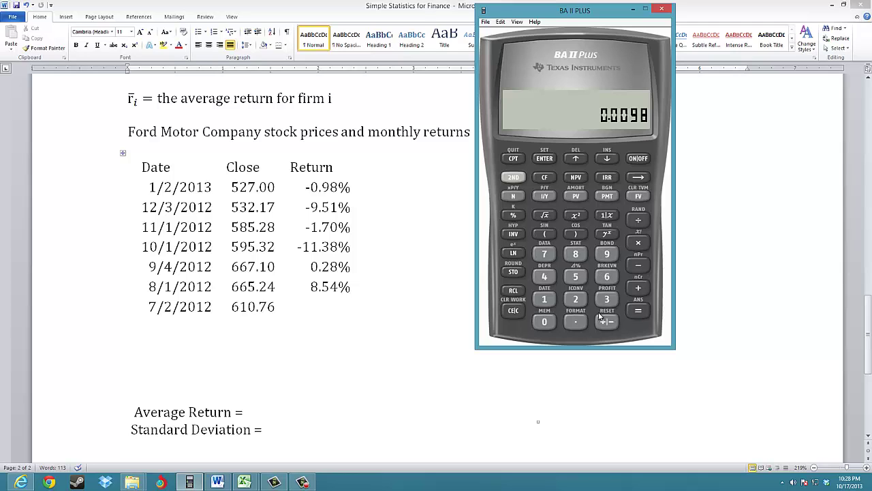
{"action": "left_click", "coordinate": [607, 322]}
Step: Add the 12/3/2012 return to the running sum as -0.0951
{"action": "left_click", "coordinate": [641, 290]}
{"action": "left_click", "coordinate": [576, 322]}
{"action": "left_click", "coordinate": [544, 321]}
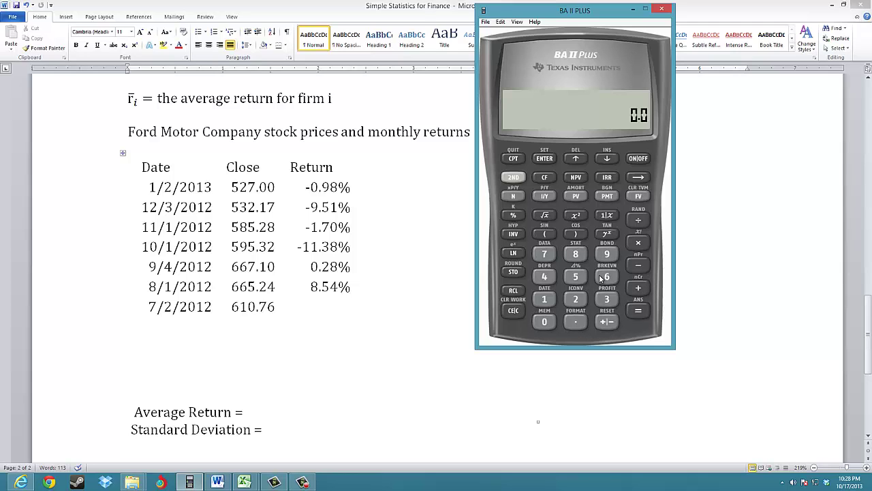
{"action": "left_click", "coordinate": [604, 256]}
{"action": "left_click", "coordinate": [576, 277]}
{"action": "left_click", "coordinate": [545, 299]}
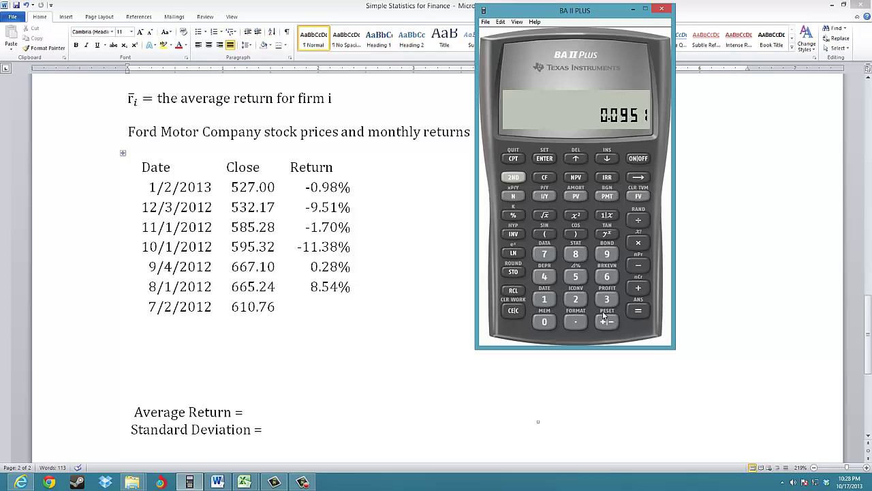
{"action": "left_click", "coordinate": [607, 321]}
Step: Add the 11/1/2012 return to the running sum as -0.017
{"action": "left_click", "coordinate": [638, 291]}
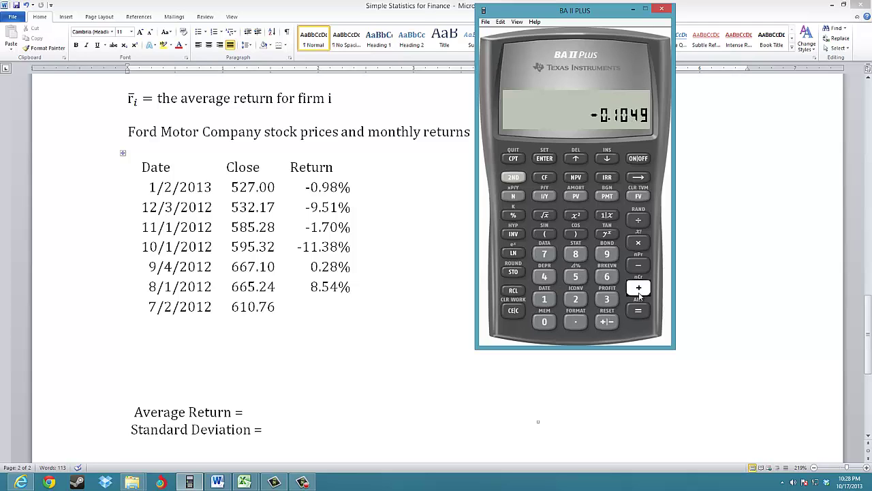
{"action": "left_click", "coordinate": [578, 323]}
{"action": "left_click", "coordinate": [544, 322]}
{"action": "left_click", "coordinate": [544, 299]}
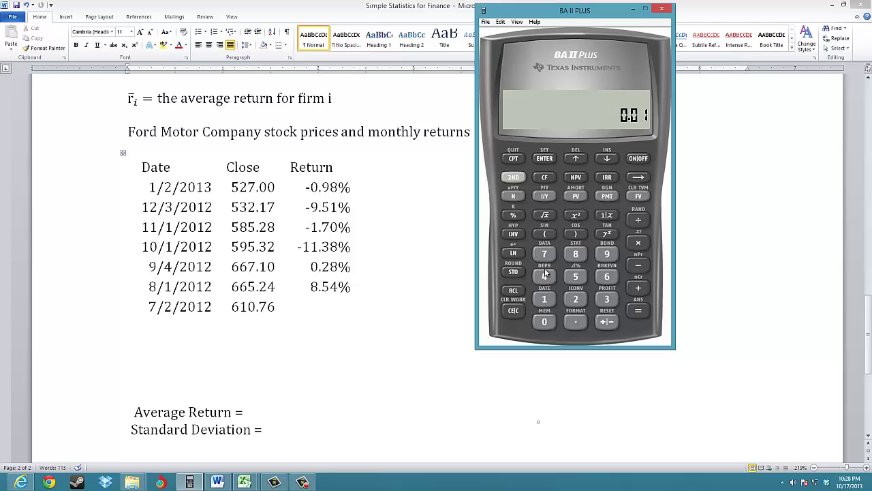
{"action": "left_click", "coordinate": [544, 253]}
{"action": "left_click", "coordinate": [607, 321]}
Step: Add the 10/1/2012 return to the running sum as -0.1138
{"action": "left_click", "coordinate": [637, 290]}
{"action": "left_click", "coordinate": [576, 321]}
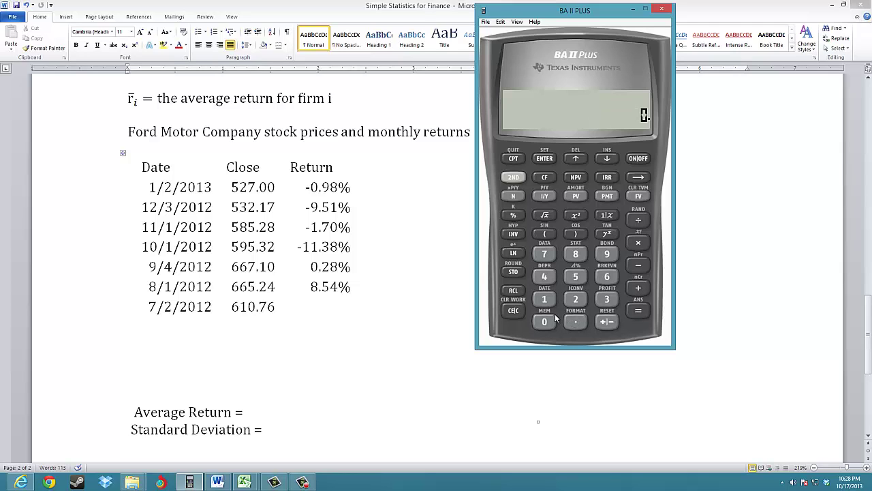
{"action": "left_click", "coordinate": [544, 299]}
{"action": "left_click", "coordinate": [544, 299]}
{"action": "left_click", "coordinate": [607, 300]}
{"action": "left_click", "coordinate": [576, 253]}
{"action": "left_click", "coordinate": [606, 322]}
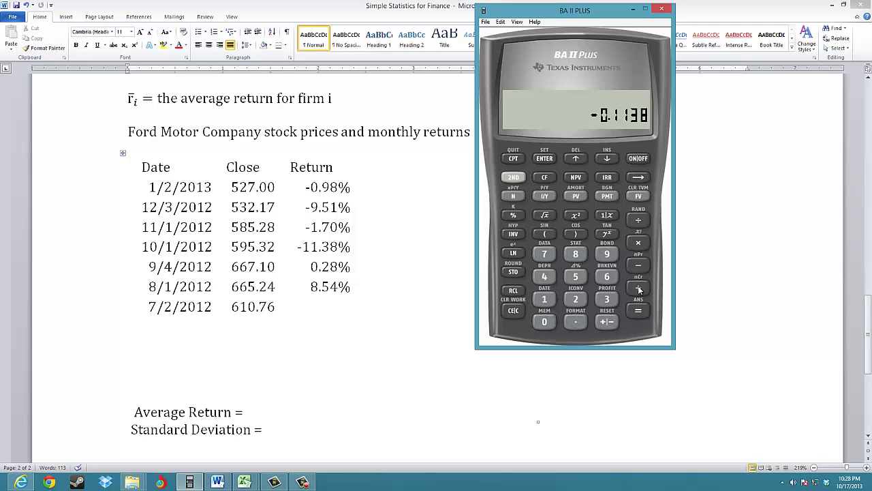
Step: Add the 9/4/2012 return to the running sum as 0.0028
{"action": "left_click", "coordinate": [638, 288]}
{"action": "left_click", "coordinate": [575, 321]}
{"action": "left_click", "coordinate": [544, 322]}
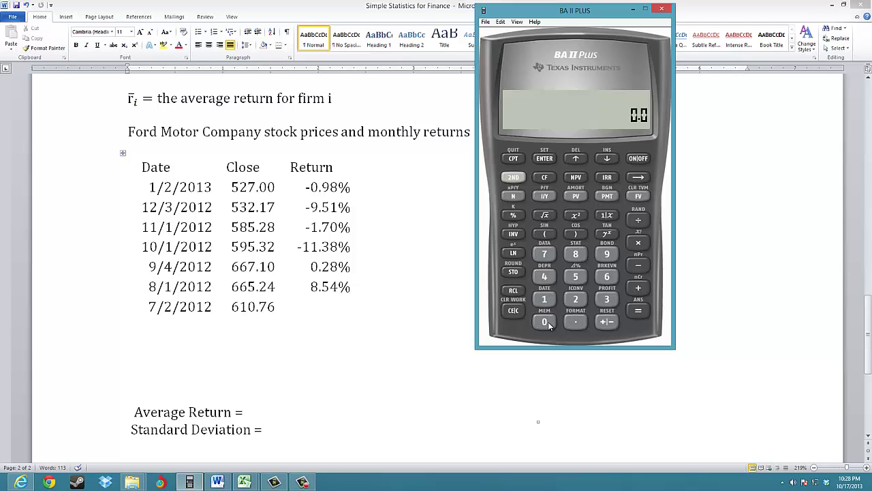
{"action": "left_click", "coordinate": [544, 322]}
{"action": "left_click", "coordinate": [575, 299]}
{"action": "left_click", "coordinate": [575, 254]}
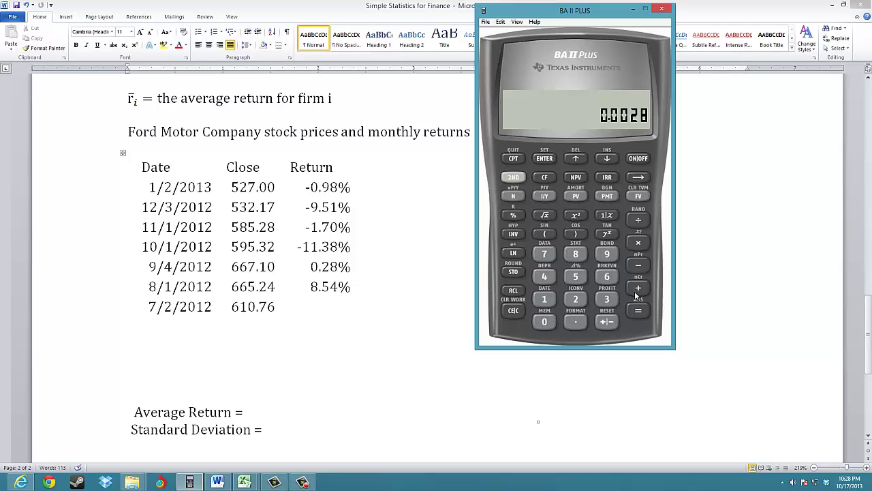
Step: Add the 8/1/2012 return as 0.0854 and compute the total of the six monthly returns
{"action": "left_click", "coordinate": [639, 291]}
{"action": "left_click", "coordinate": [572, 323]}
{"action": "left_click", "coordinate": [544, 322]}
{"action": "left_click", "coordinate": [576, 254]}
{"action": "left_click", "coordinate": [576, 276]}
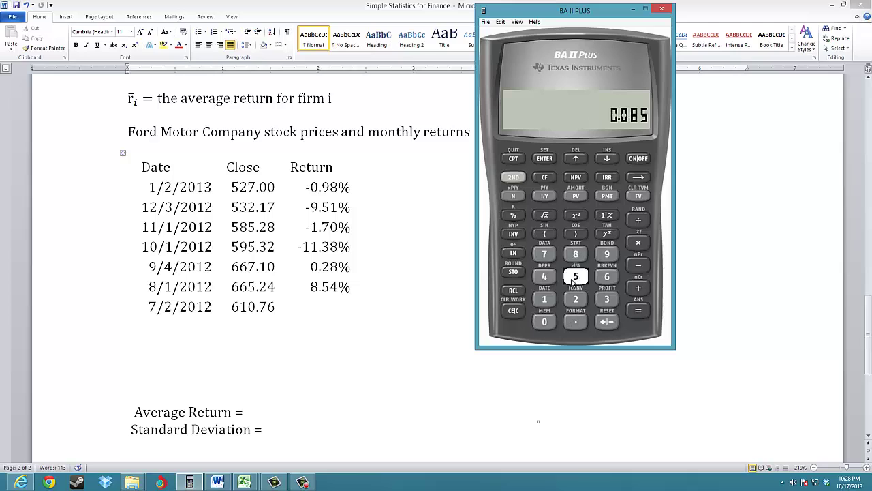
{"action": "left_click", "coordinate": [549, 278]}
{"action": "left_click", "coordinate": [638, 311]}
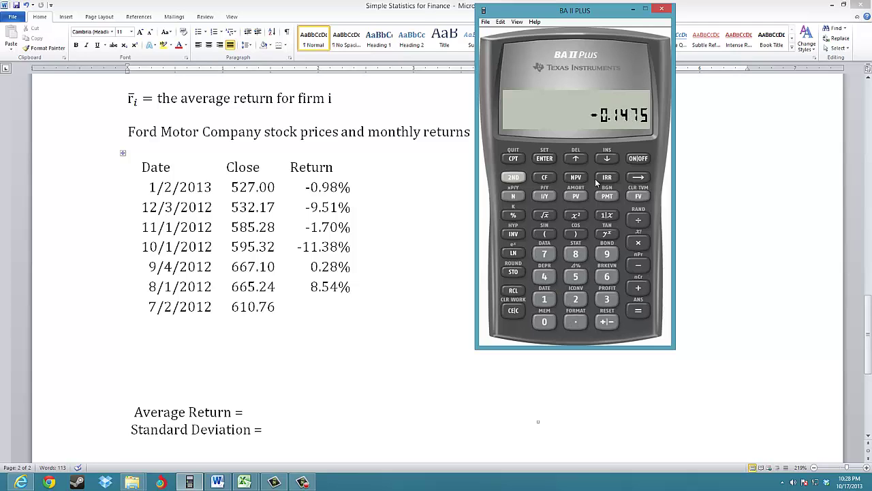
Step: Divide the total by 6 and enter -2.46% in the Word document as the Average Return
{"action": "left_click", "coordinate": [638, 219]}
{"action": "left_click", "coordinate": [607, 276]}
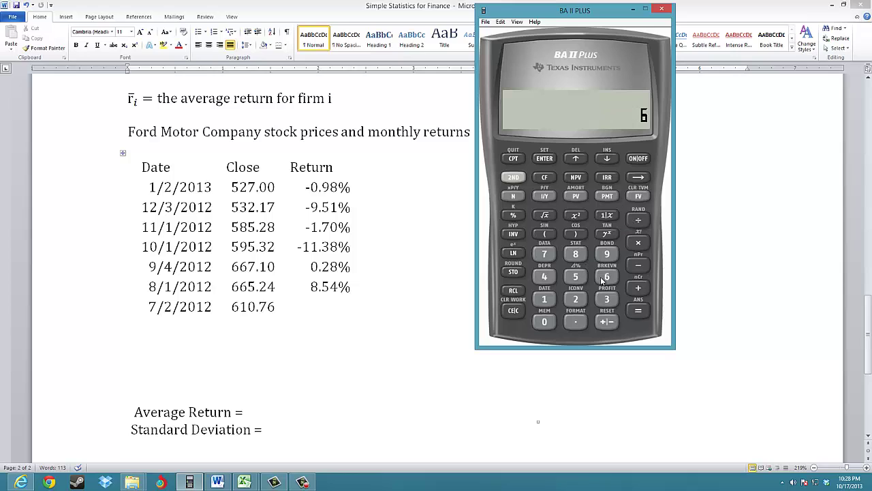
{"action": "left_click", "coordinate": [638, 311]}
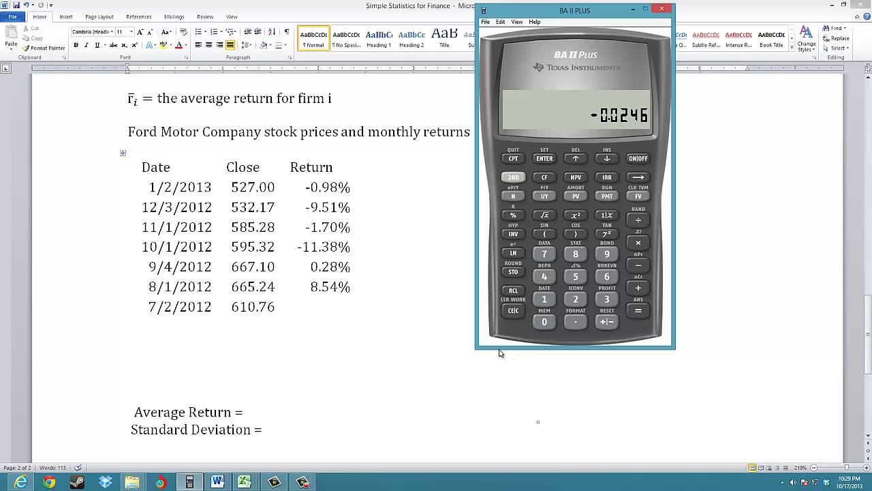
{"action": "left_click", "coordinate": [266, 412]}
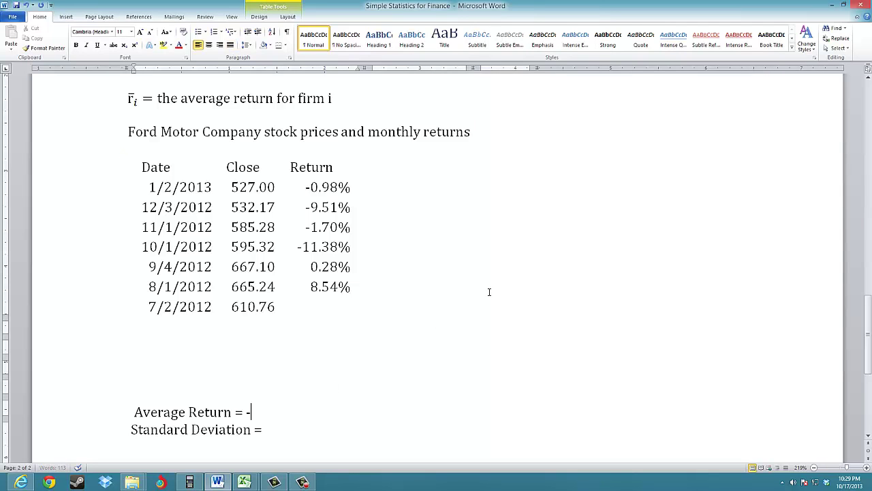
{"action": "type", "text": "-2.46%"}
Step: Switch back to the BA II Plus calculator, store the average return in memory 9, and clear the display
{"action": "left_click", "coordinate": [189, 482]}
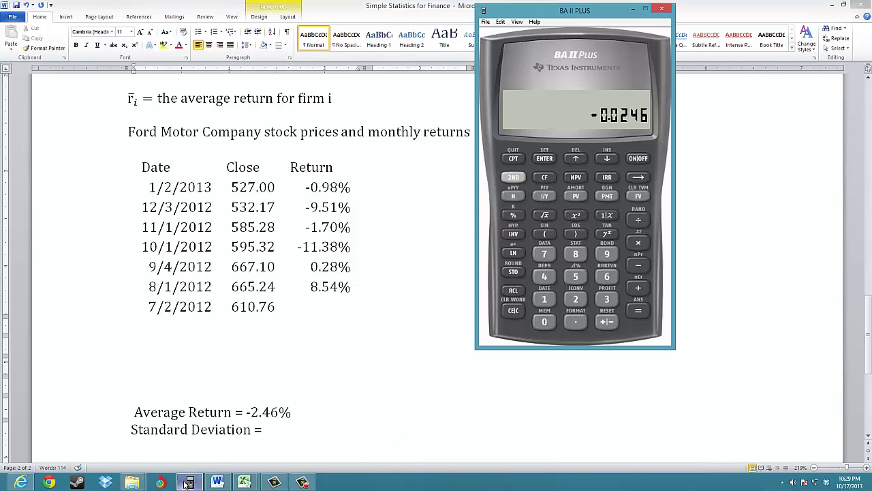
{"action": "left_click", "coordinate": [512, 272]}
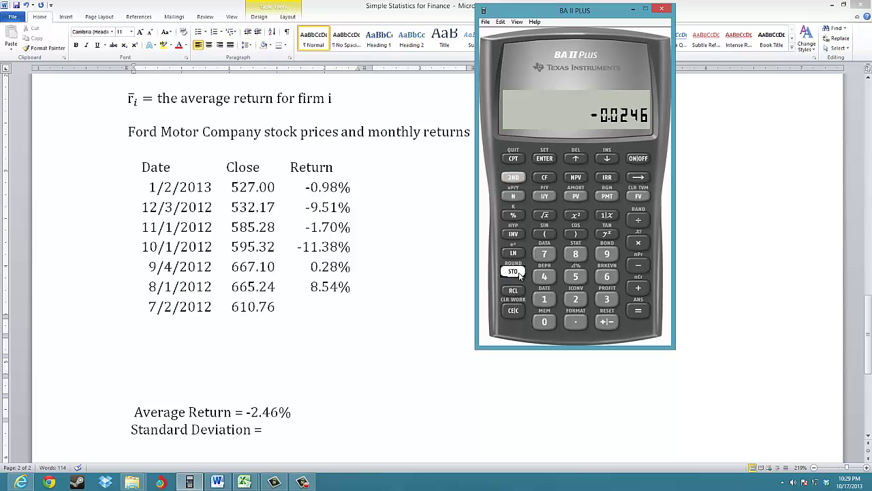
{"action": "left_click", "coordinate": [607, 255]}
{"action": "left_click", "coordinate": [514, 312]}
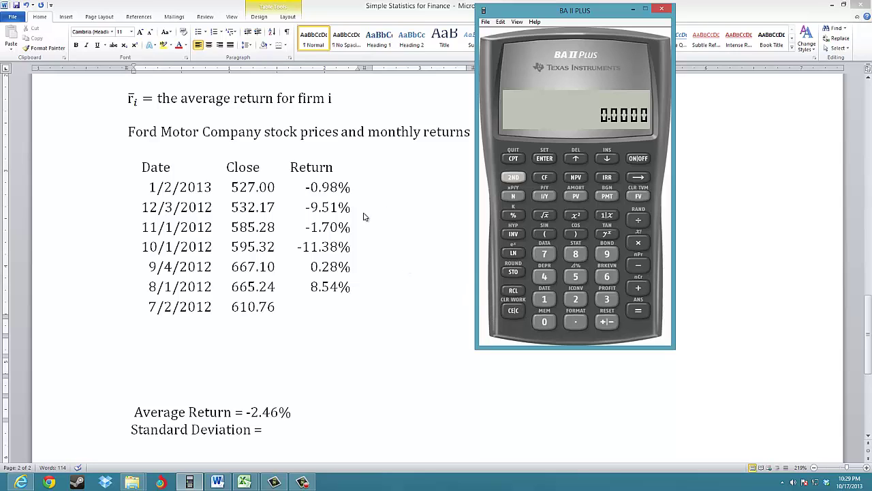
Step: Subtract the average return recalled from memory 9 from the 1/2/2013 return of -0.0098
{"action": "left_click", "coordinate": [580, 324]}
{"action": "double_click", "coordinate": [545, 321]}
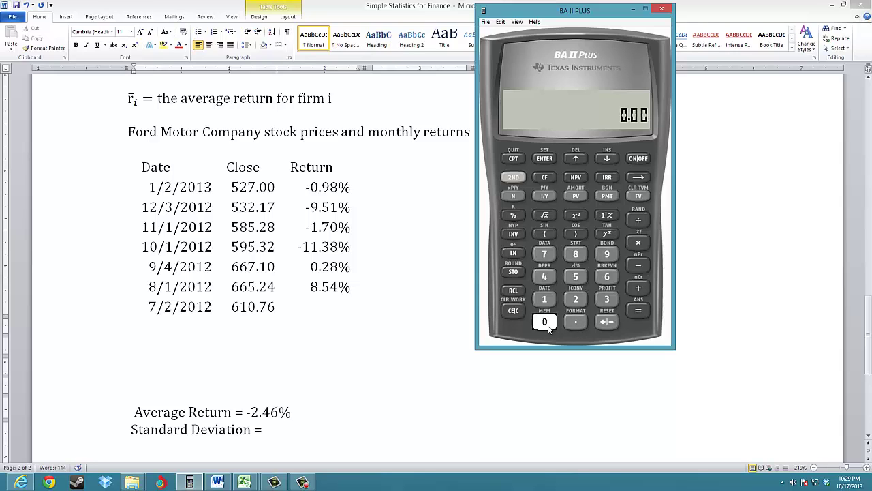
{"action": "left_click", "coordinate": [606, 255]}
{"action": "left_click", "coordinate": [576, 254]}
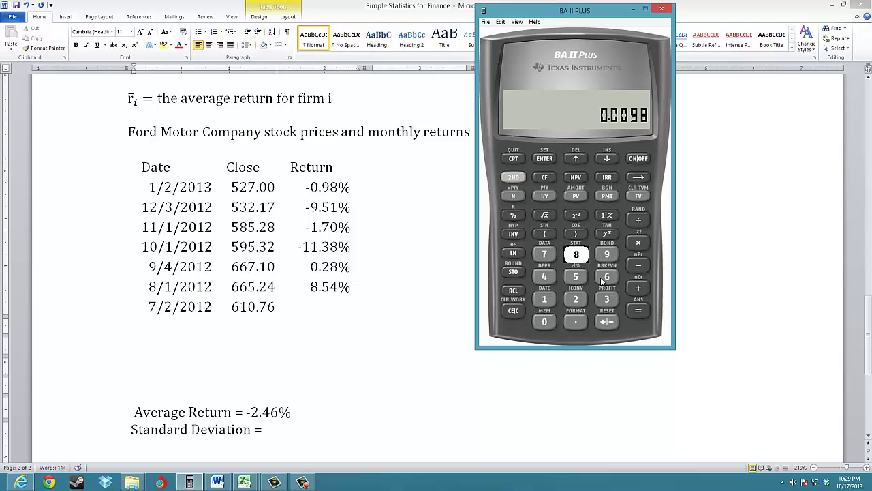
{"action": "left_click", "coordinate": [610, 320]}
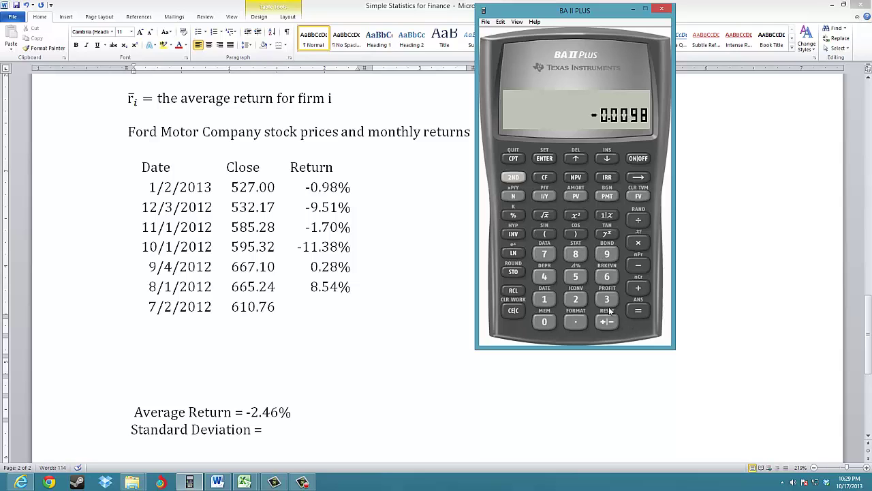
{"action": "left_click", "coordinate": [513, 290]}
{"action": "left_click", "coordinate": [606, 254]}
{"action": "left_click", "coordinate": [638, 310]}
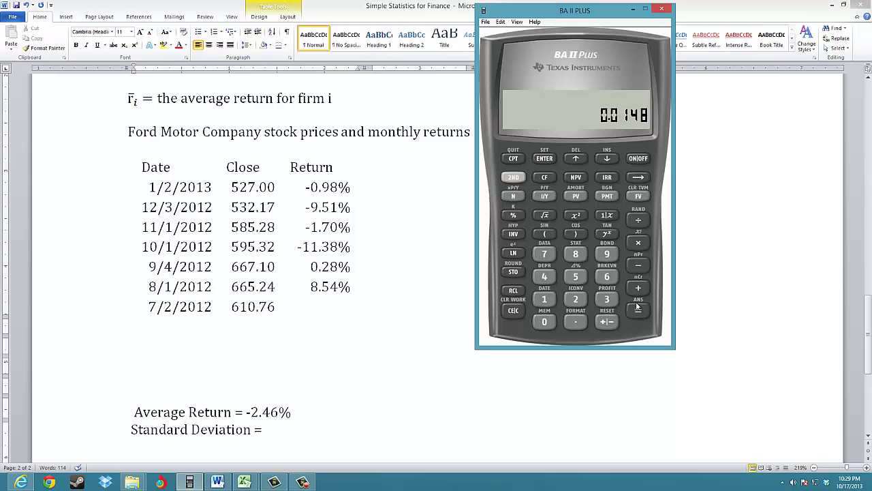
Step: Square the 1/2/2013 deviation, store it in memory 1, and clear the display
{"action": "left_click", "coordinate": [575, 216]}
{"action": "left_click", "coordinate": [519, 274]}
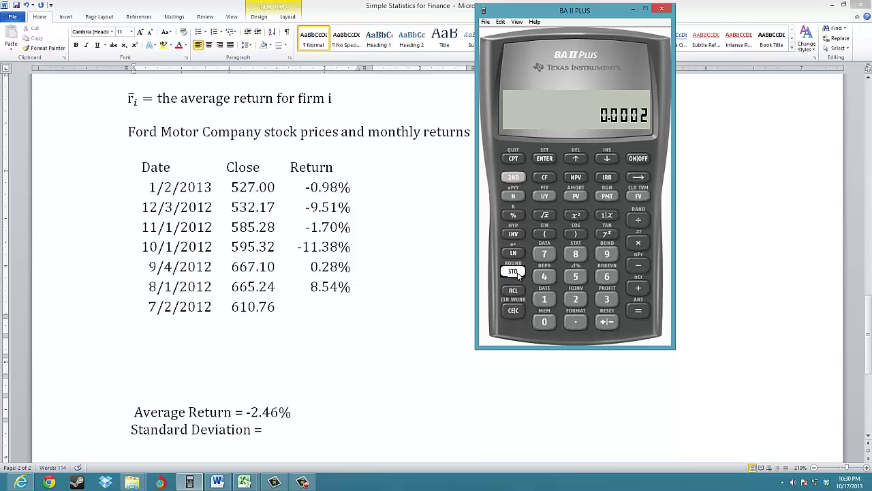
{"action": "left_click", "coordinate": [543, 299]}
{"action": "left_click", "coordinate": [514, 311]}
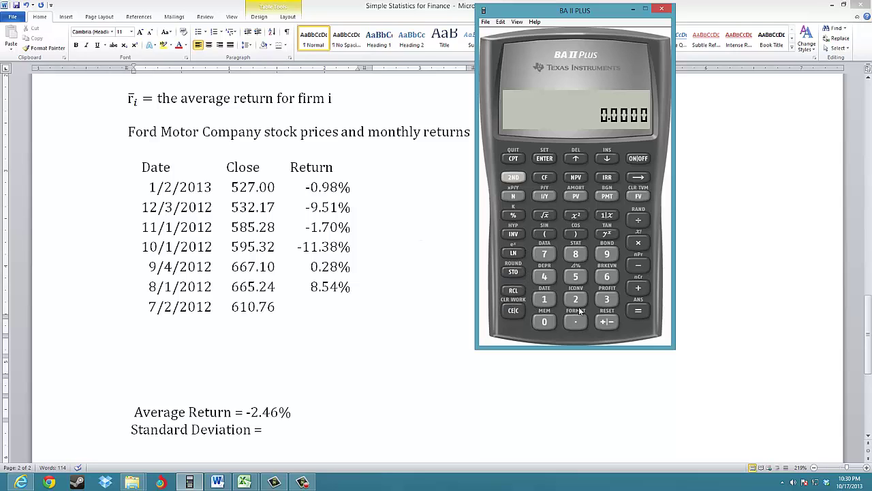
Step: Subtract the average return recalled from memory from the 12/3/2012 return of -0.0951, square the deviation, and clear the display
{"action": "left_click", "coordinate": [576, 322]}
{"action": "left_click", "coordinate": [544, 322]}
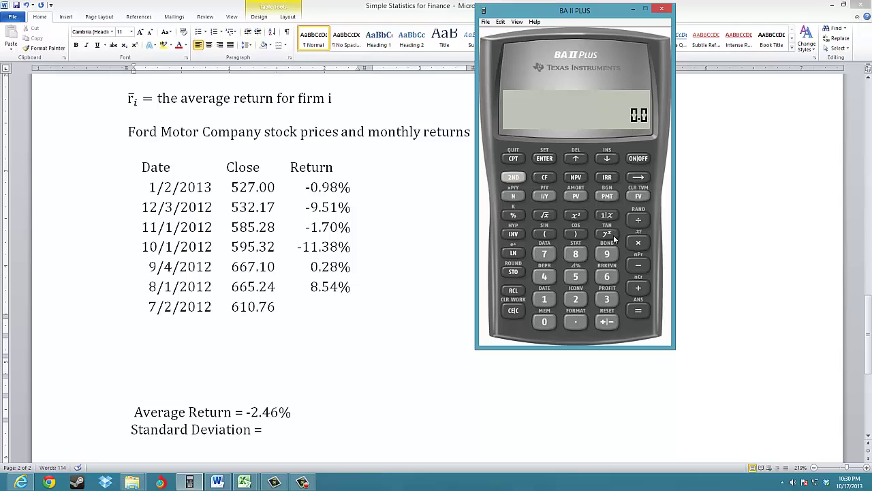
{"action": "left_click", "coordinate": [607, 254]}
{"action": "left_click", "coordinate": [575, 276]}
{"action": "left_click", "coordinate": [544, 299]}
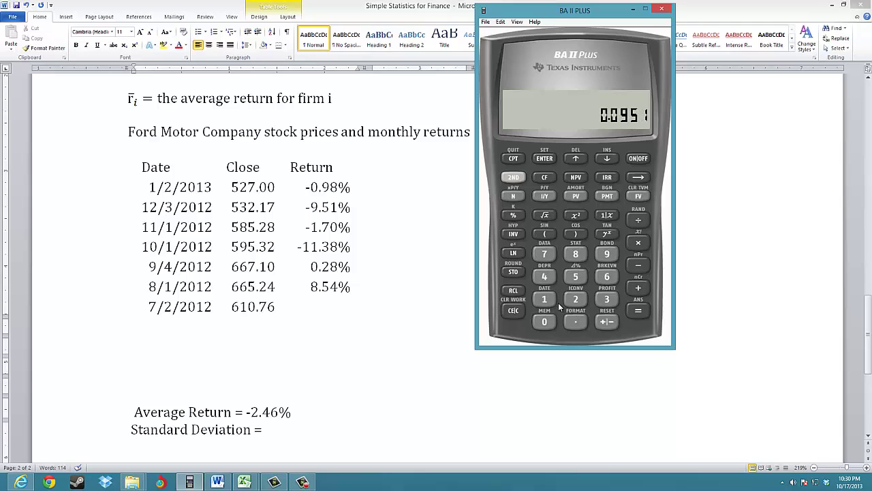
{"action": "left_click", "coordinate": [606, 321]}
{"action": "left_click", "coordinate": [637, 268]}
{"action": "left_click", "coordinate": [514, 287]}
{"action": "type", "text": "-.0246"}
{"action": "left_click", "coordinate": [638, 310]}
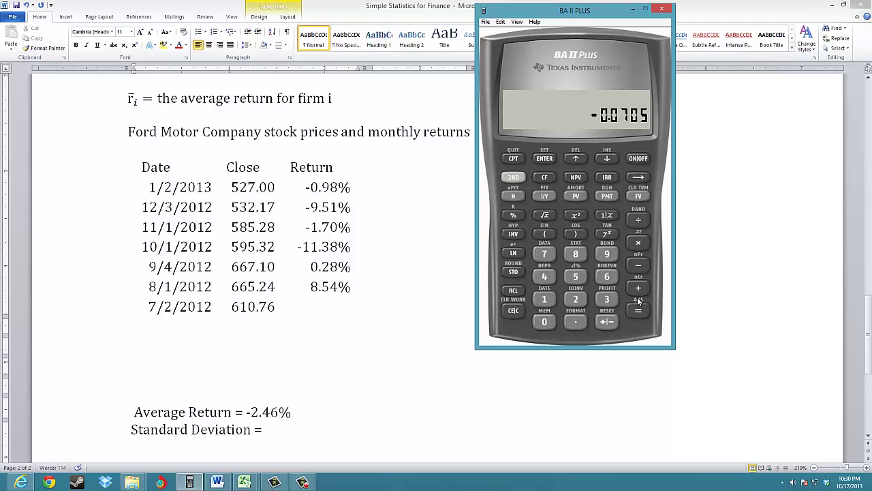
{"action": "left_click", "coordinate": [578, 217]}
{"action": "left_click", "coordinate": [512, 310]}
Step: Subtract the average return recalled from memory 9 from the 11/1/2012 return of -0.017
{"action": "left_click", "coordinate": [575, 322]}
{"action": "left_click", "coordinate": [543, 321]}
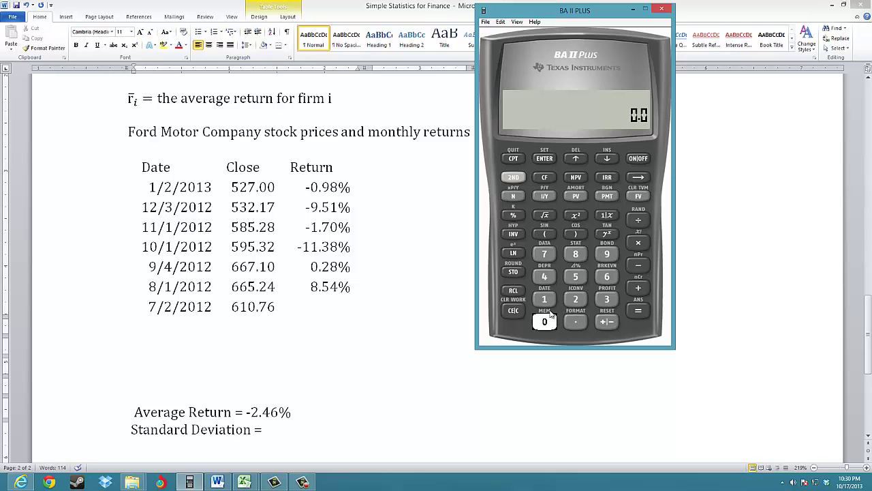
{"action": "left_click", "coordinate": [544, 299]}
{"action": "left_click", "coordinate": [543, 254]}
{"action": "left_click", "coordinate": [599, 321]}
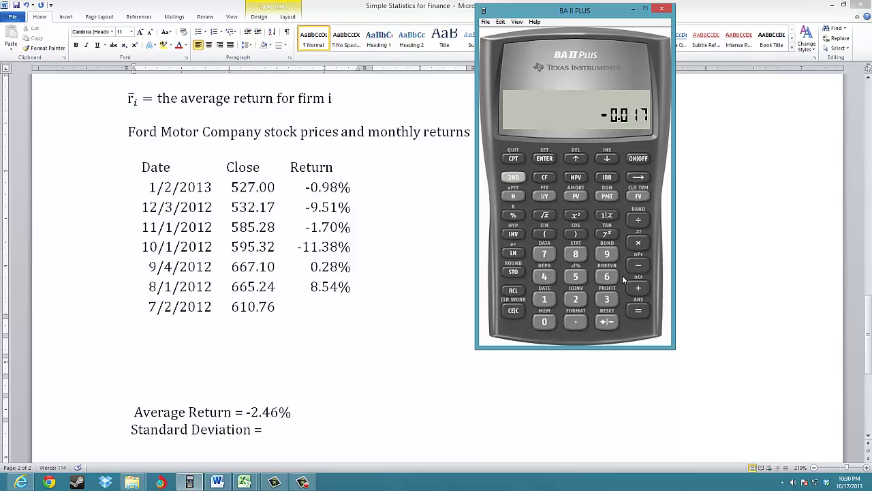
{"action": "left_click", "coordinate": [628, 265]}
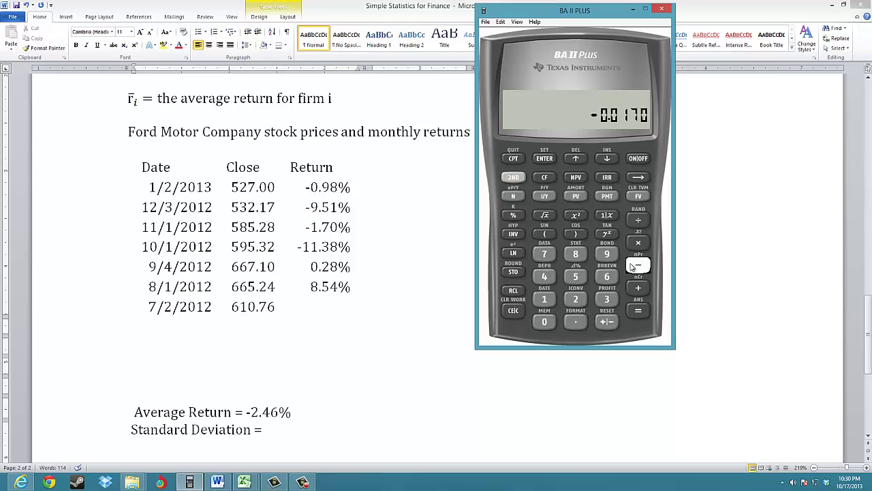
{"action": "left_click", "coordinate": [513, 291]}
{"action": "left_click", "coordinate": [608, 273]}
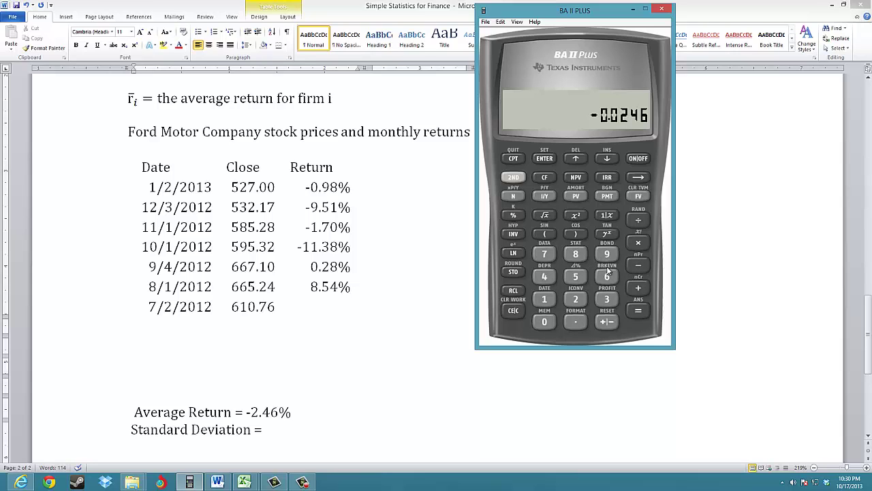
{"action": "left_click", "coordinate": [634, 309]}
Step: Square the 11/1/2012 deviation, store it in memory 3, and clear the display
{"action": "left_click", "coordinate": [576, 215]}
{"action": "left_click", "coordinate": [514, 271]}
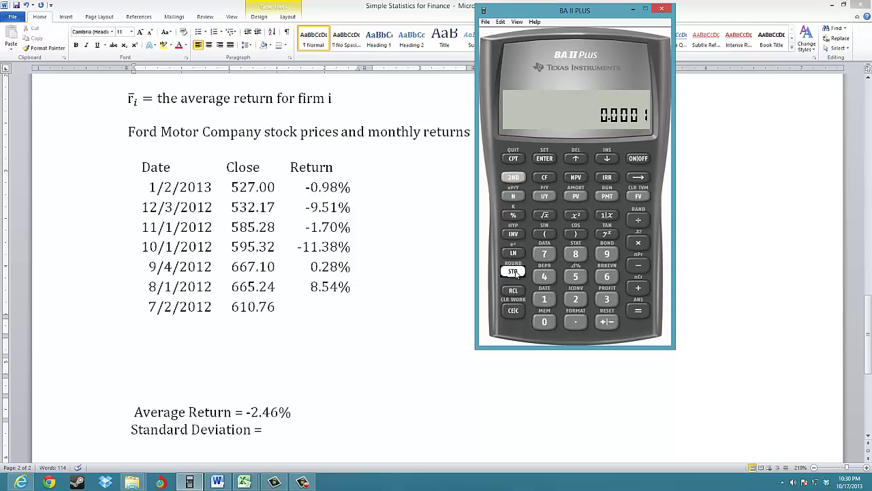
{"action": "left_click", "coordinate": [610, 302]}
{"action": "left_click", "coordinate": [515, 310]}
Step: Subtract the average return recalled from memory 9 from the 10/1/2012 return of -0.1138
{"action": "left_click", "coordinate": [575, 321]}
{"action": "left_click", "coordinate": [545, 300]}
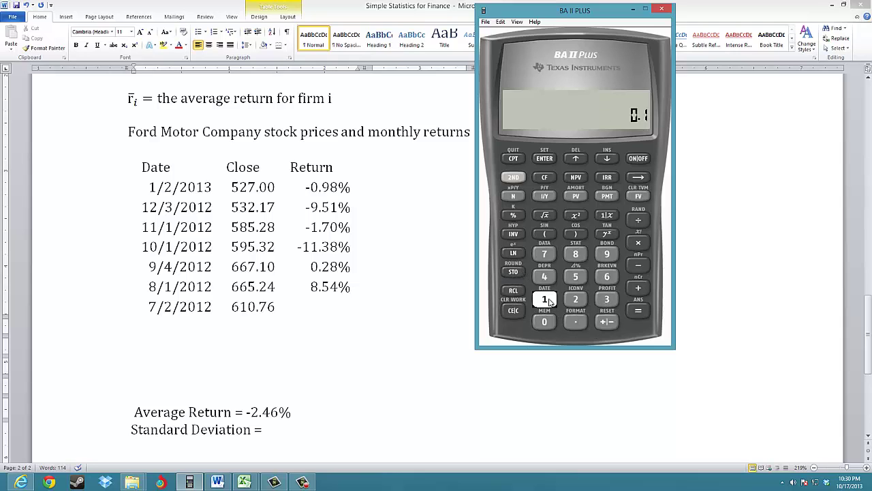
{"action": "left_click", "coordinate": [548, 301]}
{"action": "left_click", "coordinate": [604, 300]}
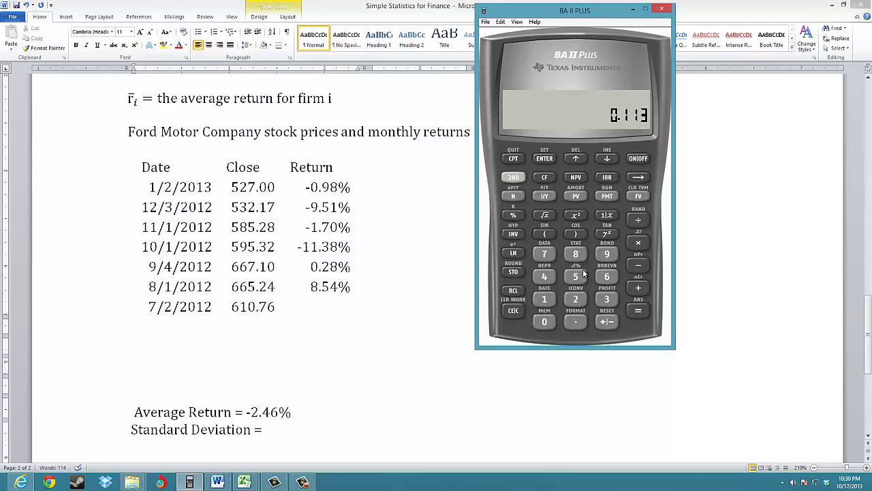
{"action": "left_click", "coordinate": [576, 256]}
{"action": "left_click", "coordinate": [611, 323]}
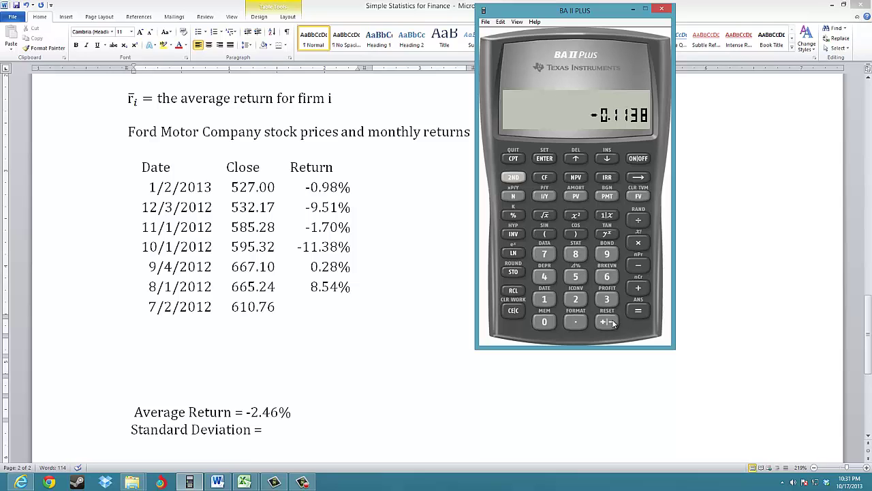
{"action": "left_click", "coordinate": [637, 273]}
{"action": "left_click", "coordinate": [513, 291]}
{"action": "left_click", "coordinate": [609, 254]}
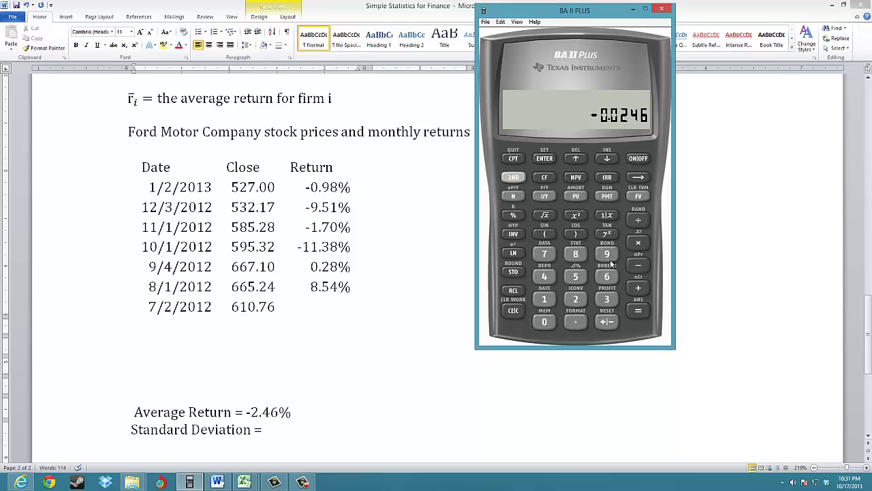
{"action": "left_click", "coordinate": [639, 312]}
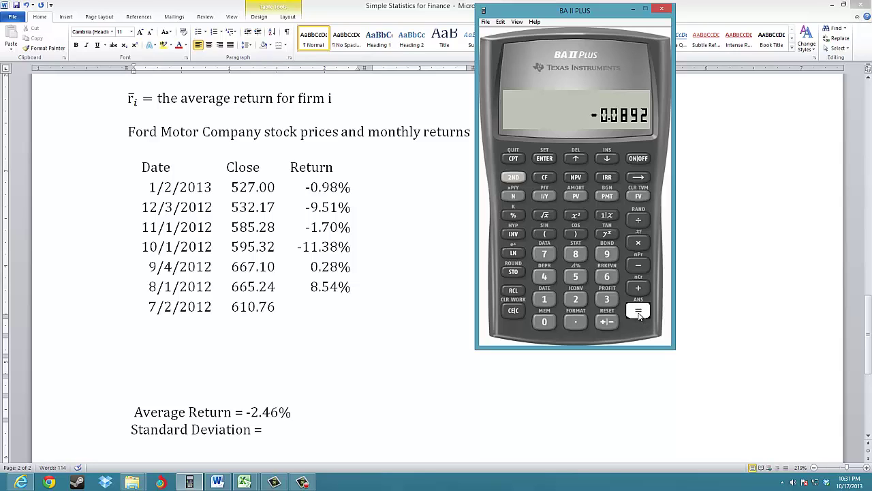
Step: Square the 10/1/2012 deviation, store it in memory 4, and clear the display
{"action": "left_click", "coordinate": [571, 217]}
{"action": "left_click", "coordinate": [513, 271]}
{"action": "left_click", "coordinate": [543, 277]}
{"action": "left_click", "coordinate": [514, 311]}
Step: Subtract the average return recalled from memory 9 from the 9/4/2012 return of 0.0028
{"action": "left_click", "coordinate": [575, 321]}
{"action": "key", "text": "0"}
{"action": "left_click", "coordinate": [575, 298]}
{"action": "left_click", "coordinate": [575, 253]}
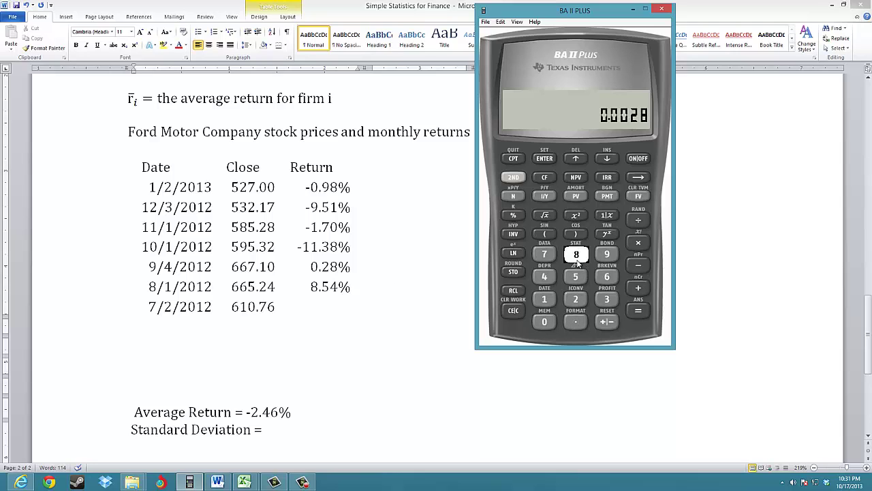
{"action": "left_click", "coordinate": [638, 265]}
{"action": "left_click", "coordinate": [513, 290]}
{"action": "left_click", "coordinate": [607, 254]}
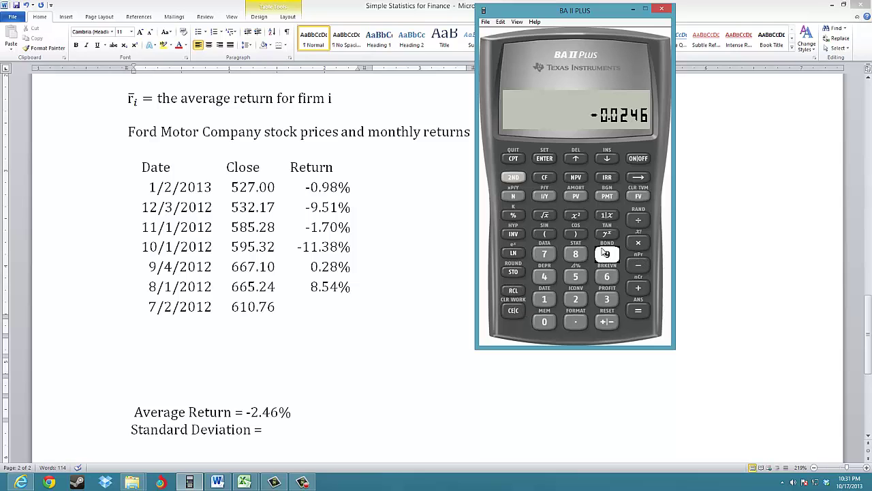
{"action": "left_click", "coordinate": [636, 308]}
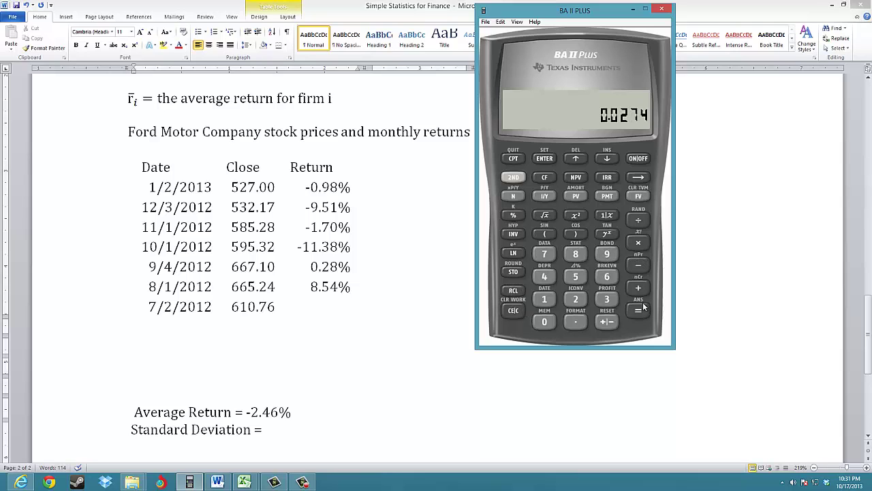
Step: Square the 9/4/2012 deviation, store it in memory 5, and clear the display
{"action": "left_click", "coordinate": [571, 215]}
{"action": "left_click", "coordinate": [518, 272]}
{"action": "left_click", "coordinate": [514, 311]}
Step: Try to compute the squared deviation of the 8/1/2012 return of 0.0854 from the average in memory 9, then clear the display
{"action": "left_click", "coordinate": [574, 321]}
{"action": "left_click", "coordinate": [547, 322]}
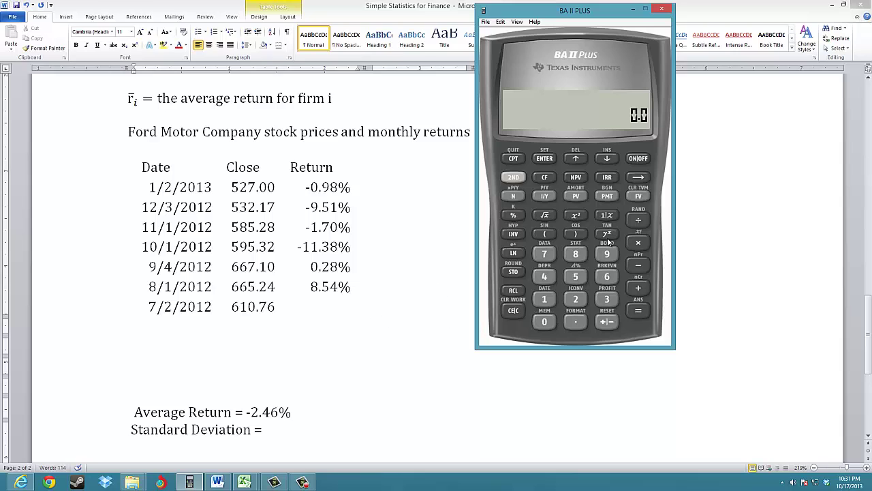
{"action": "left_click", "coordinate": [574, 253]}
{"action": "left_click", "coordinate": [574, 276]}
{"action": "left_click", "coordinate": [547, 276]}
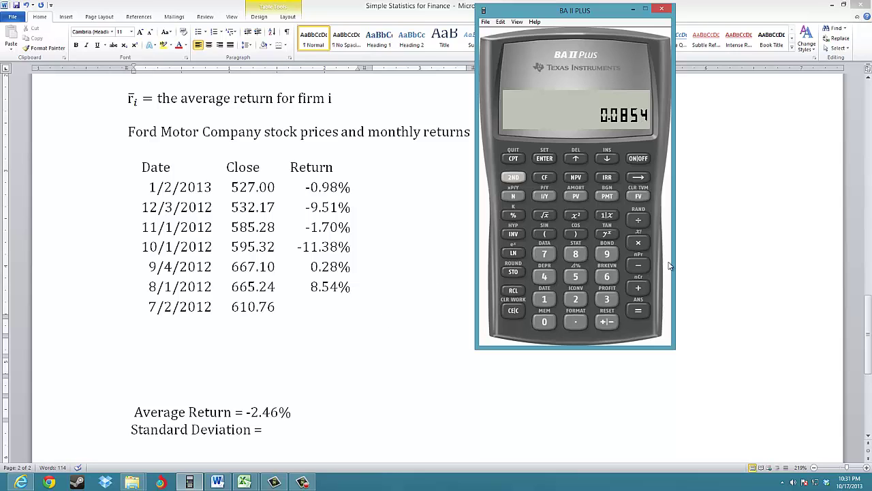
{"action": "left_click", "coordinate": [638, 266]}
{"action": "left_click", "coordinate": [513, 290]}
{"action": "left_click", "coordinate": [606, 253]}
{"action": "left_click", "coordinate": [636, 310]}
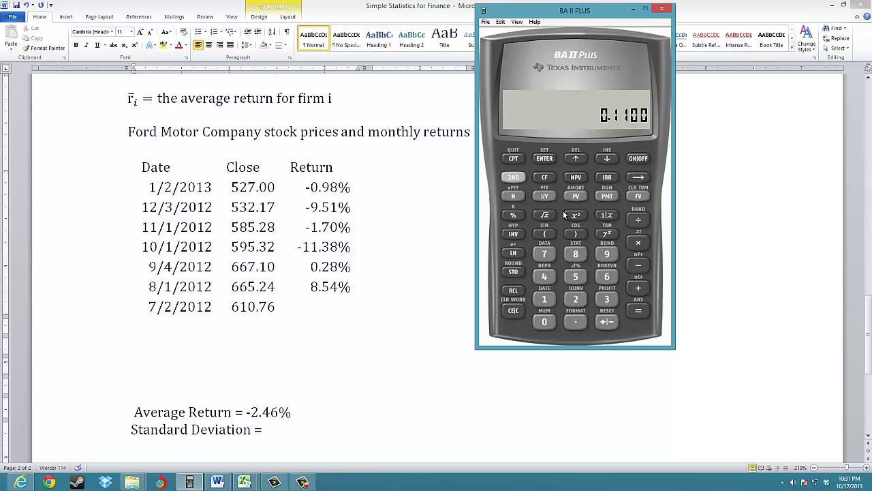
{"action": "left_click", "coordinate": [569, 217]}
{"action": "left_click", "coordinate": [606, 276]}
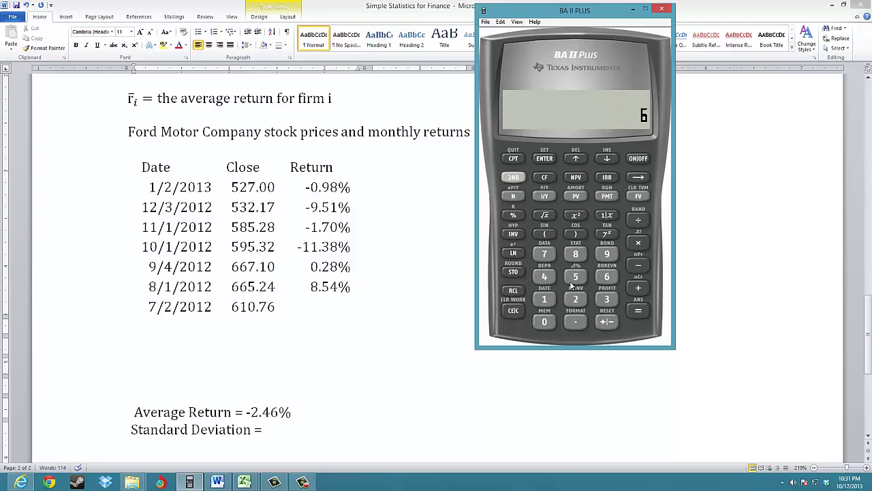
{"action": "left_click", "coordinate": [513, 311]}
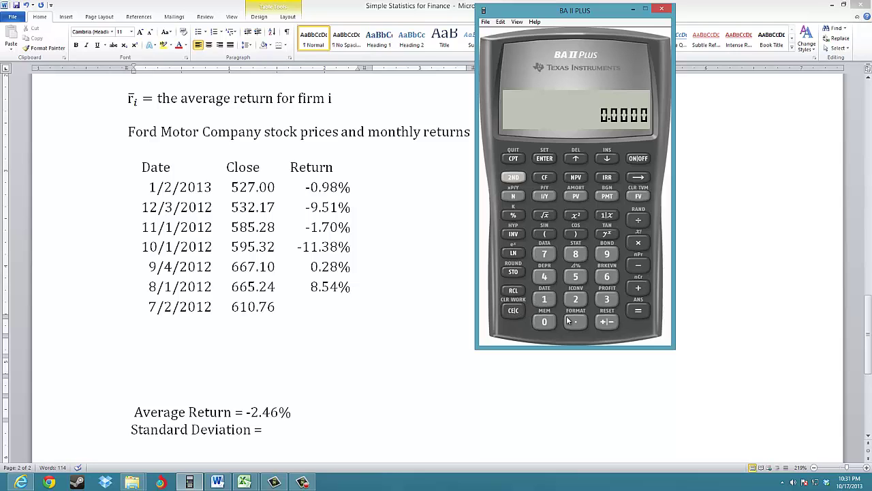
Step: Subtract the average return in memory 9 from the 8/1/2012 return of 0.0854, square it into memory 6, and clear the display
{"action": "left_click", "coordinate": [575, 321]}
{"action": "left_click", "coordinate": [545, 322]}
{"action": "left_click", "coordinate": [576, 253]}
{"action": "left_click", "coordinate": [575, 276]}
{"action": "left_click", "coordinate": [543, 278]}
{"action": "key", "text": "Return"}
{"action": "left_click", "coordinate": [639, 311]}
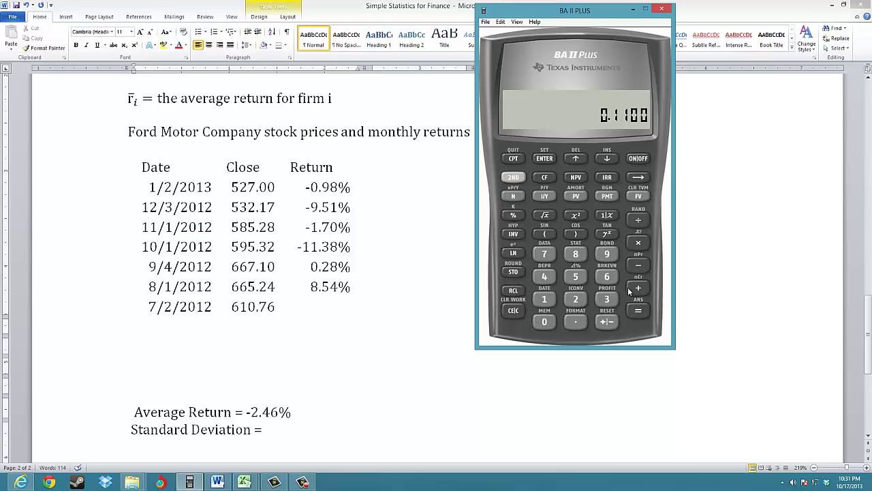
{"action": "left_click", "coordinate": [576, 215]}
{"action": "left_click", "coordinate": [516, 311]}
Step: Add together the squared deviations recalled from memories 1, 2, 3 and 4
{"action": "left_click", "coordinate": [514, 292]}
{"action": "left_click", "coordinate": [544, 302]}
{"action": "left_click", "coordinate": [513, 291]}
{"action": "left_click", "coordinate": [575, 298]}
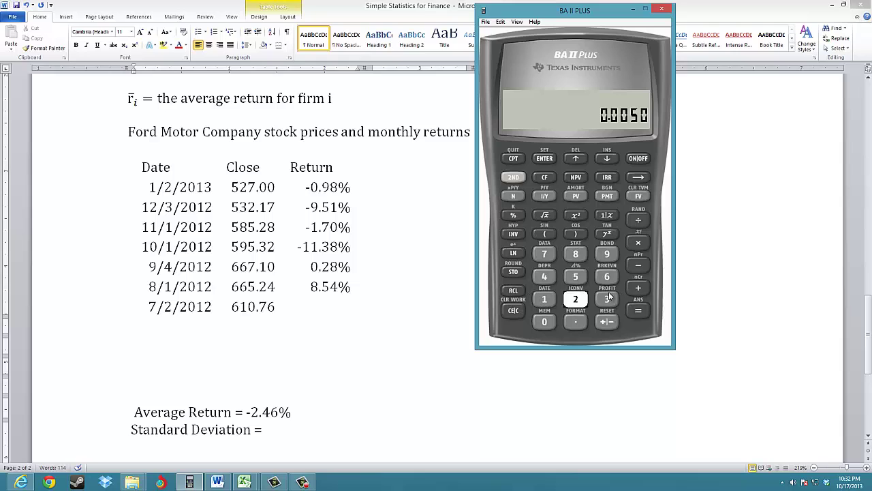
{"action": "left_click", "coordinate": [638, 287]}
{"action": "left_click", "coordinate": [516, 292]}
{"action": "left_click", "coordinate": [607, 300]}
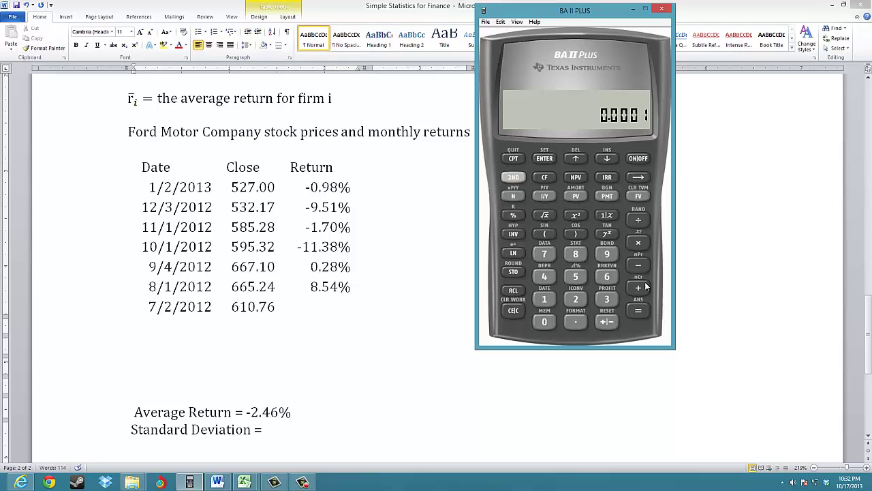
{"action": "left_click", "coordinate": [639, 287]}
{"action": "left_click", "coordinate": [545, 276]}
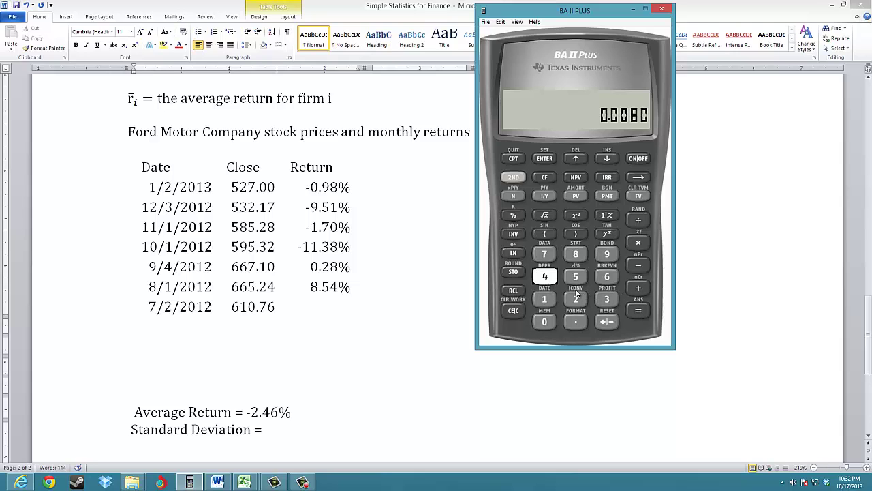
Step: Add the squared deviations recalled from memories 5 and 6 to the running sum and total it
{"action": "left_click", "coordinate": [636, 287]}
{"action": "left_click", "coordinate": [516, 291]}
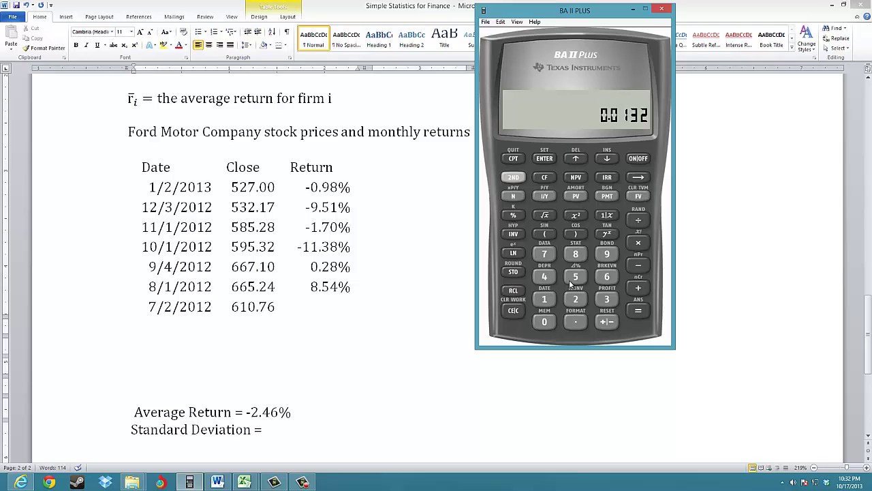
{"action": "left_click", "coordinate": [575, 276]}
{"action": "left_click", "coordinate": [638, 287]}
{"action": "left_click", "coordinate": [516, 291]}
{"action": "left_click", "coordinate": [606, 276]}
{"action": "left_click", "coordinate": [639, 310]}
Step: Divide the sum of squared deviations by 5 and take the square root
{"action": "left_click", "coordinate": [638, 221]}
{"action": "left_click", "coordinate": [575, 276]}
{"action": "left_click", "coordinate": [638, 310]}
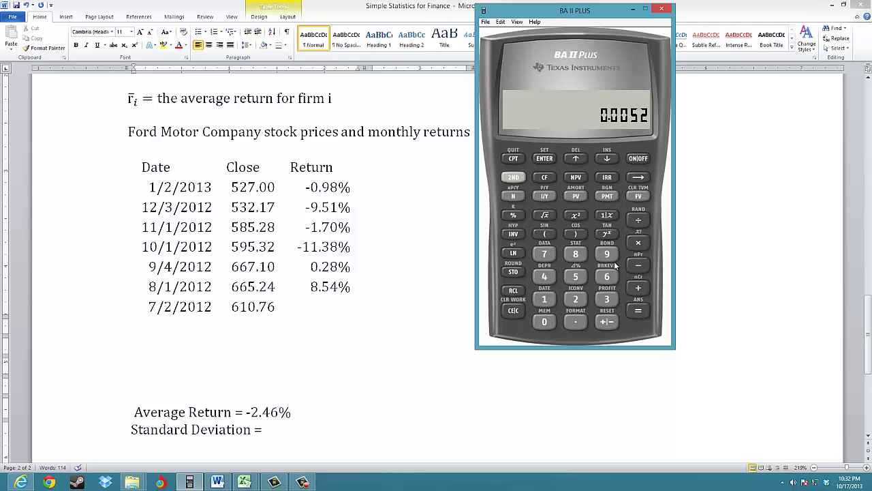
{"action": "left_click", "coordinate": [544, 215]}
Step: Switch to the Word document and enter 7.22% as the Standard Deviation
{"action": "left_click", "coordinate": [289, 440]}
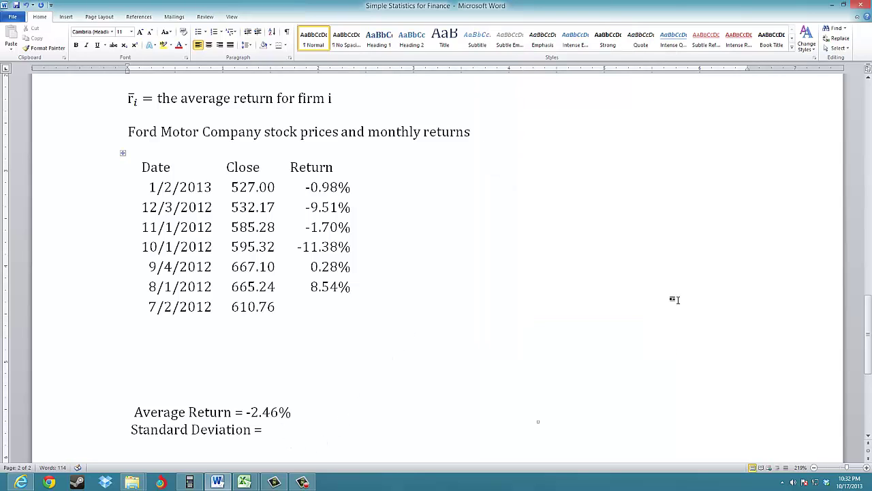
{"action": "type", "text": "7.22%"}
{"action": "left_click", "coordinate": [626, 281]}
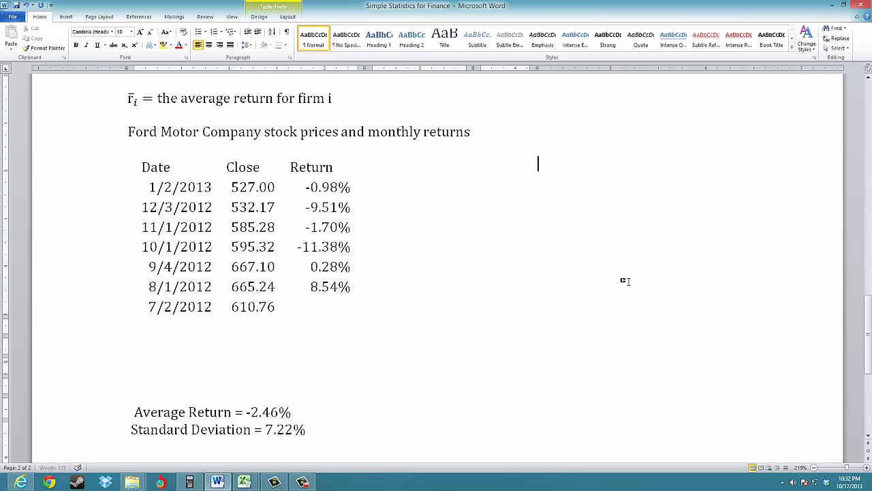
{"action": "scroll", "coordinate": [402, 341], "scroll_direction": "down", "scroll_amount": 3}
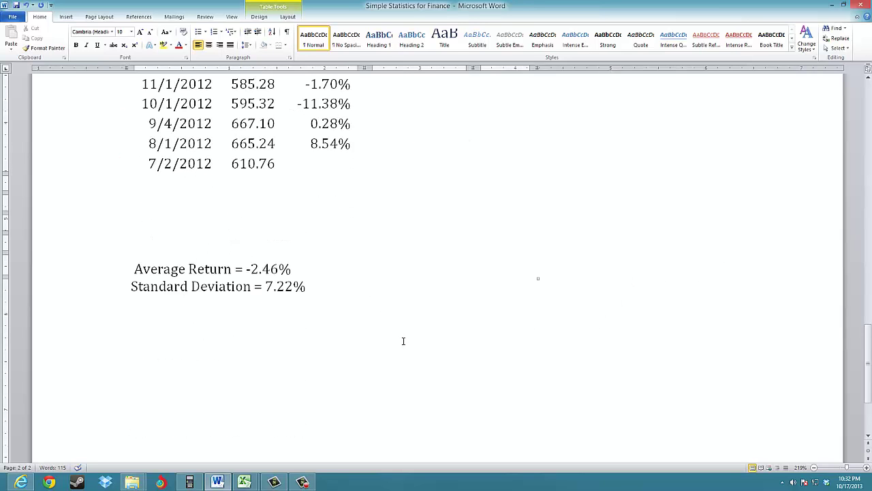
{"action": "scroll", "coordinate": [402, 340], "scroll_direction": "up", "scroll_amount": 10}
{"action": "scroll", "coordinate": [403, 341], "scroll_direction": "up", "scroll_amount": 5}
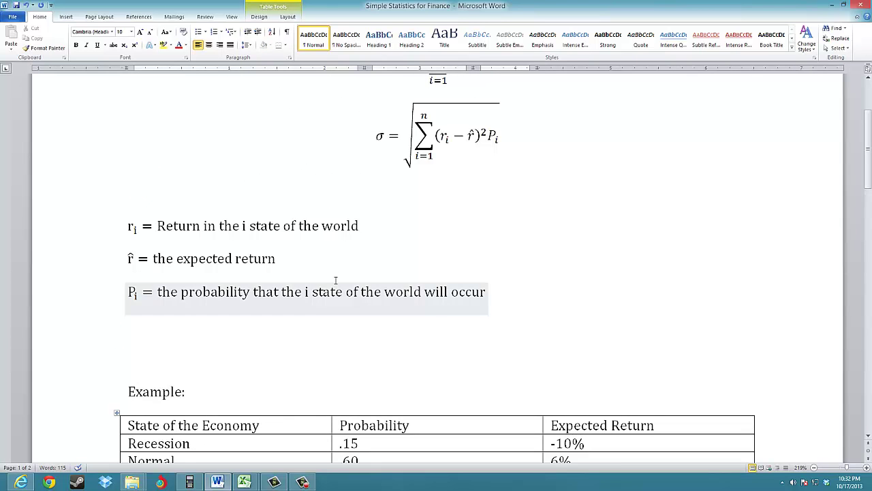